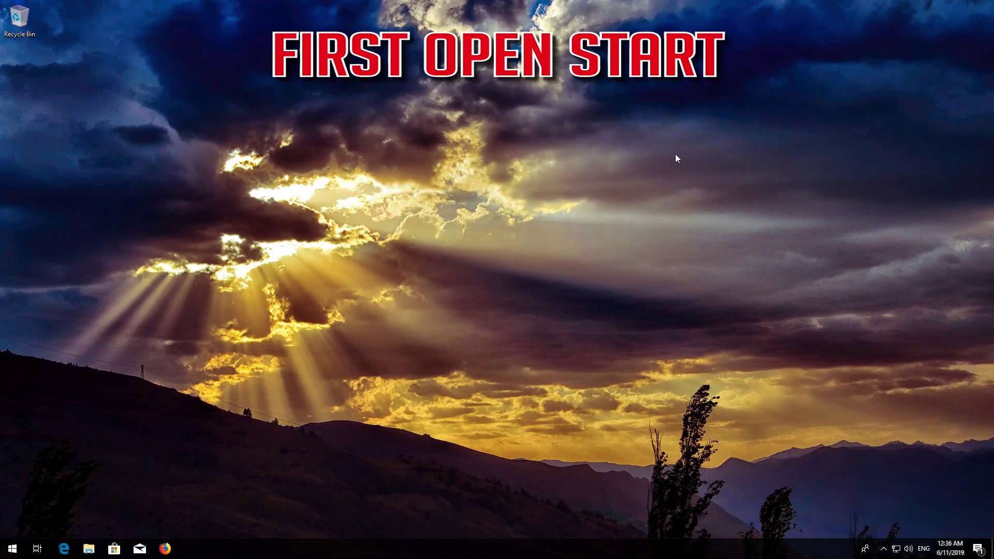
- Open the Apps & features page of Windows Settings
key(super)
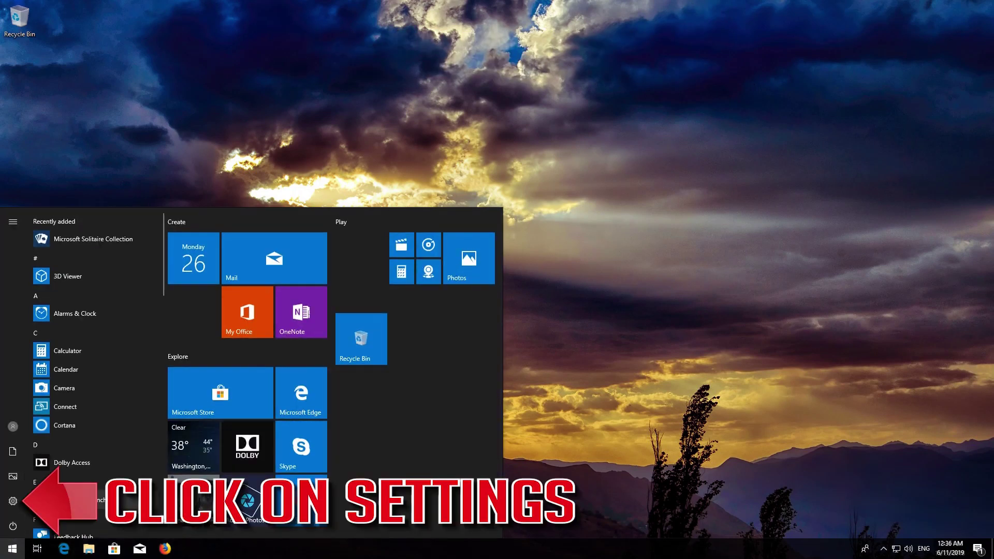
click(13, 502)
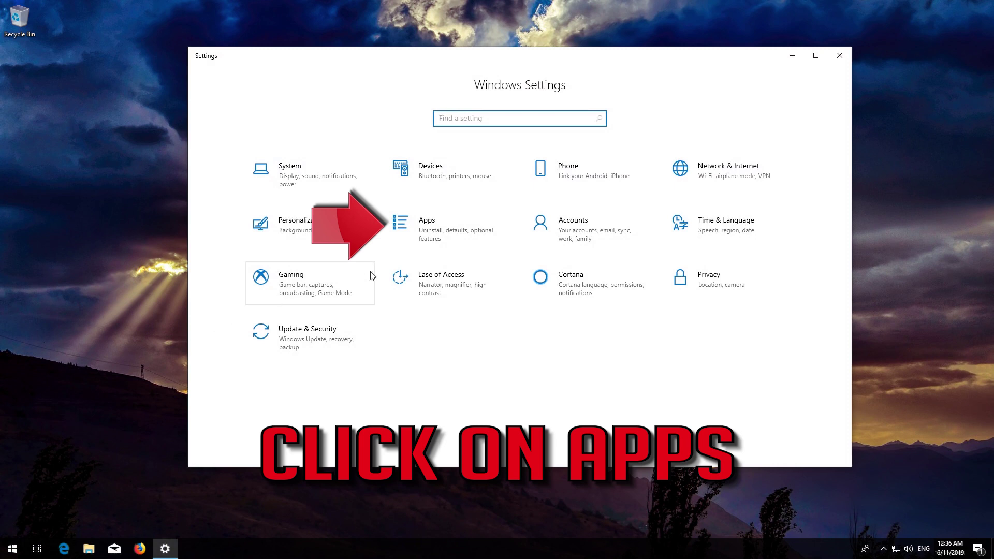
click(449, 230)
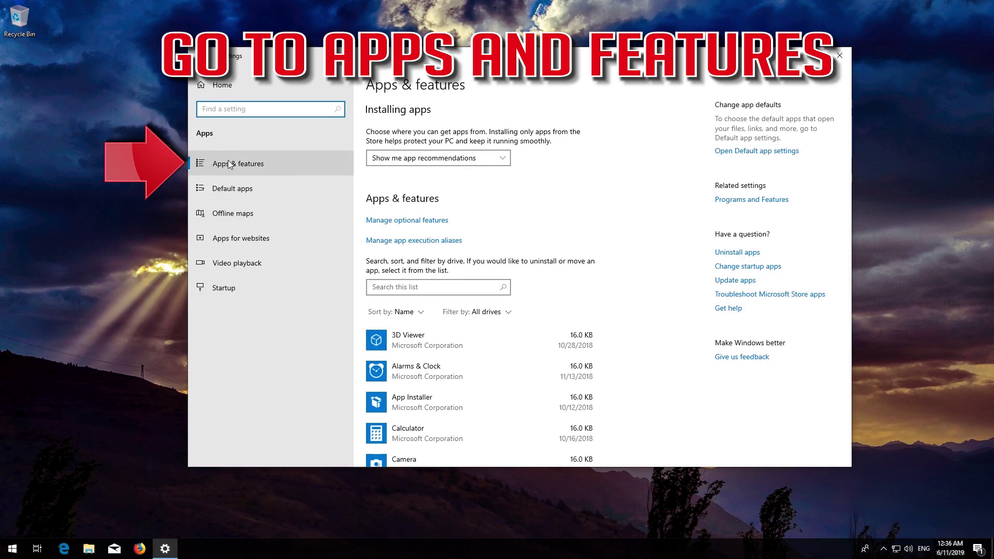
click(270, 163)
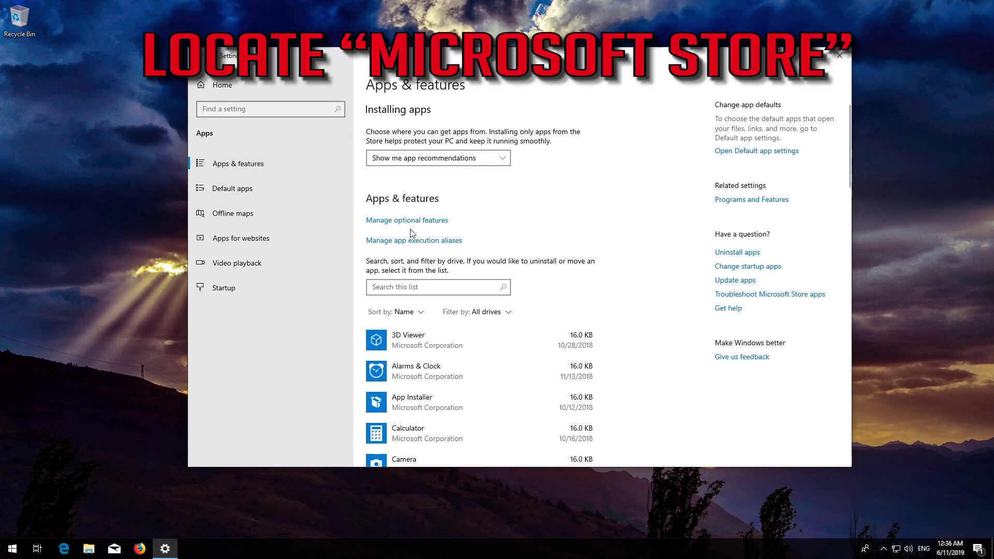
- Find Microsoft Store in the installed apps list and open its advanced options
scroll(412, 233, down, 6)
scroll(412, 236, down, 3)
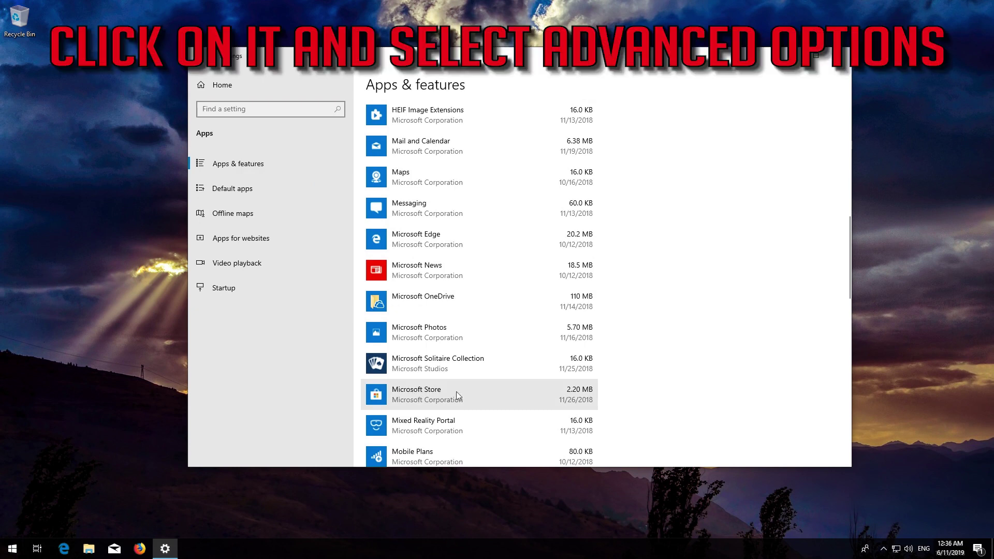
click(489, 391)
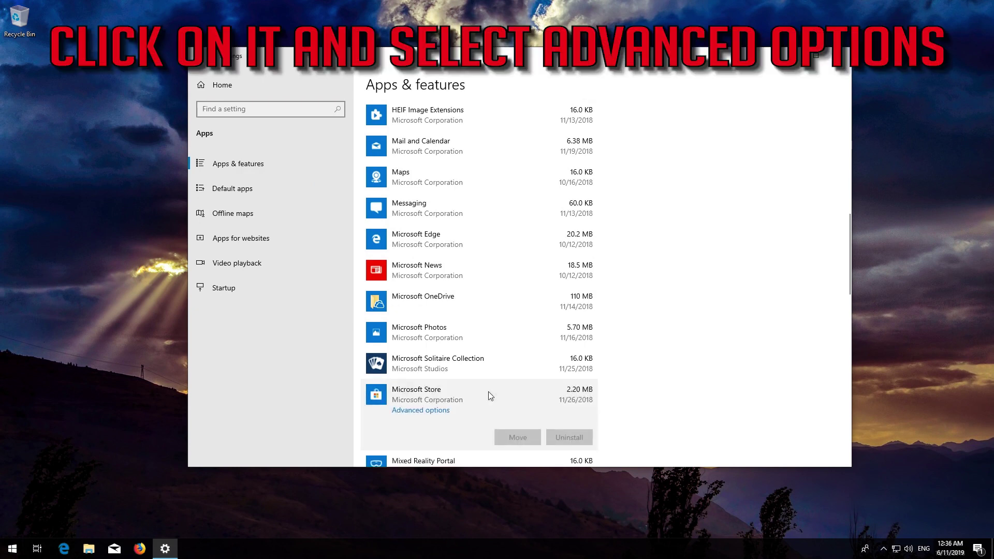
click(418, 411)
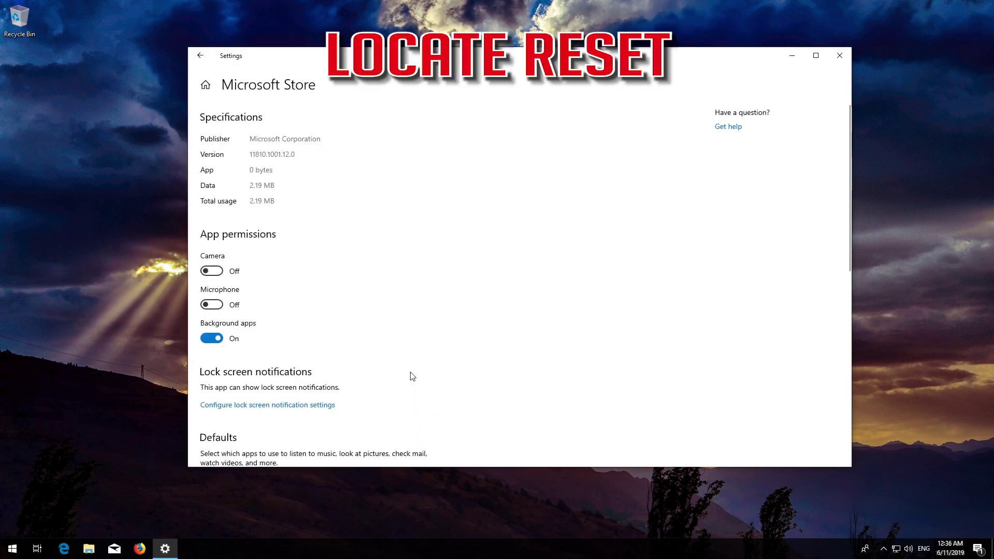
- Reset the Microsoft Store app, confirming the deletion of its data, and close Settings
scroll(413, 376, down, 8)
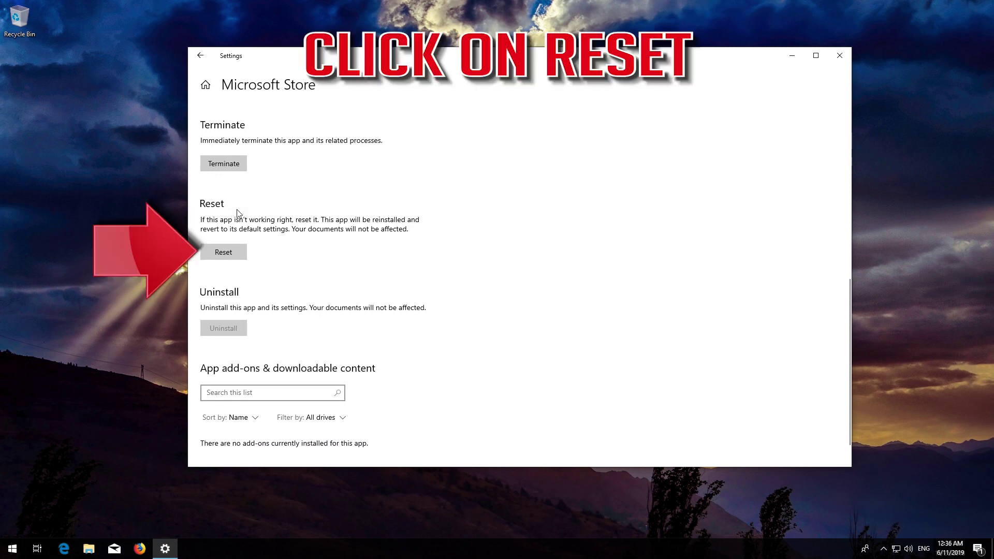
click(214, 246)
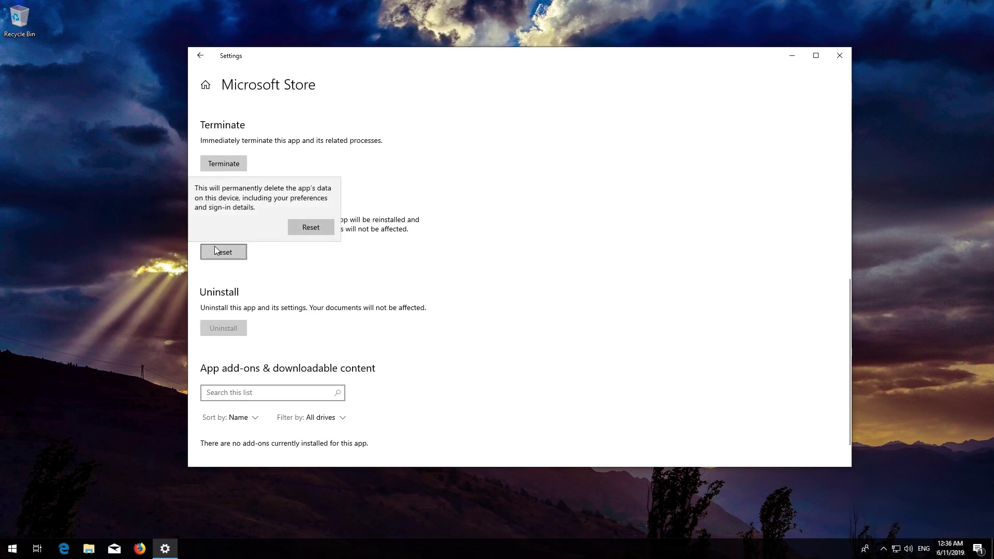
click(311, 228)
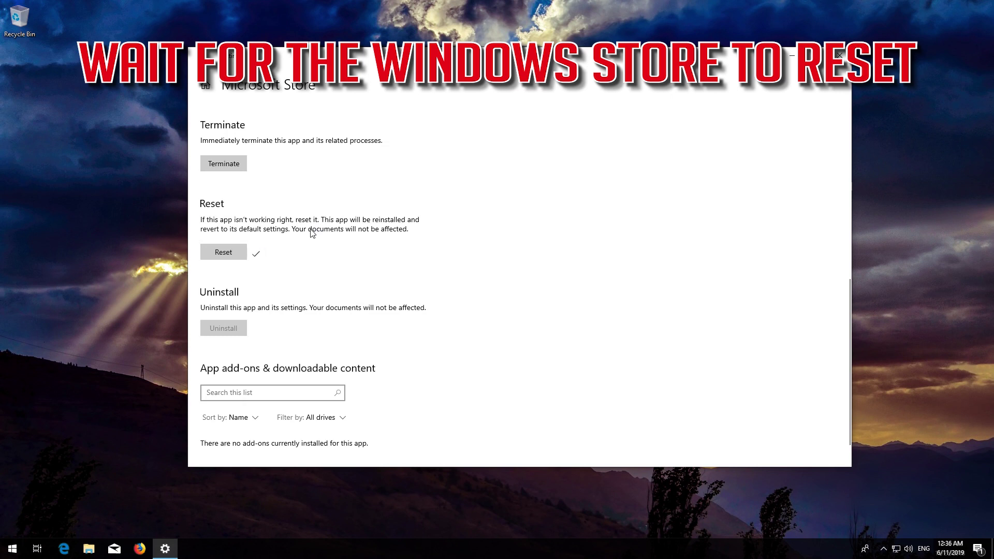
click(840, 56)
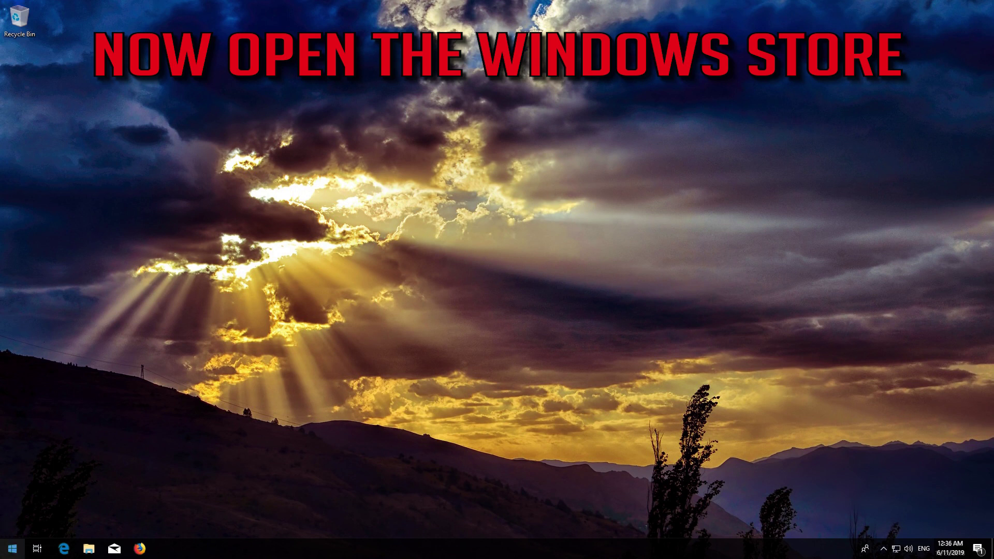
- Launch Microsoft Store to check that it opens, and close it again
click(12, 549)
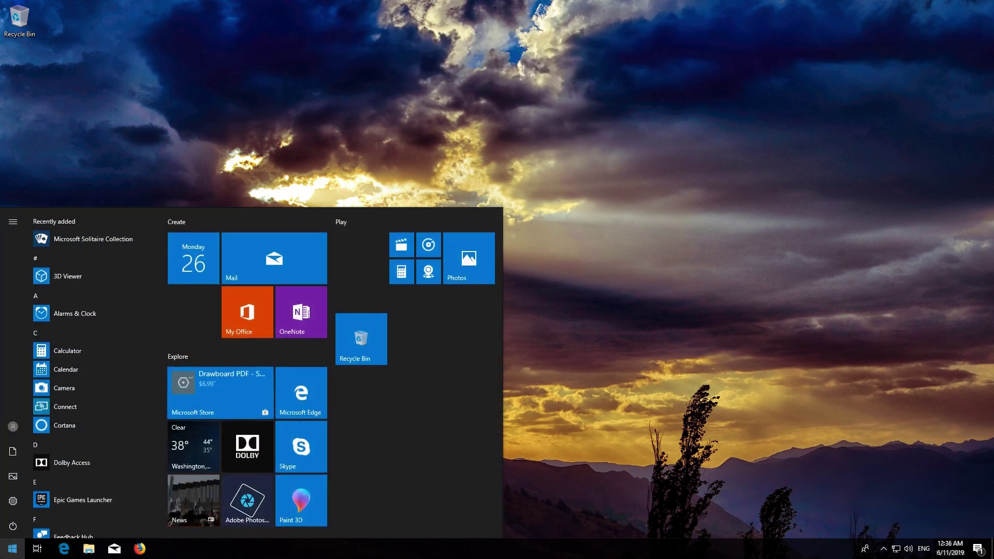
click(222, 383)
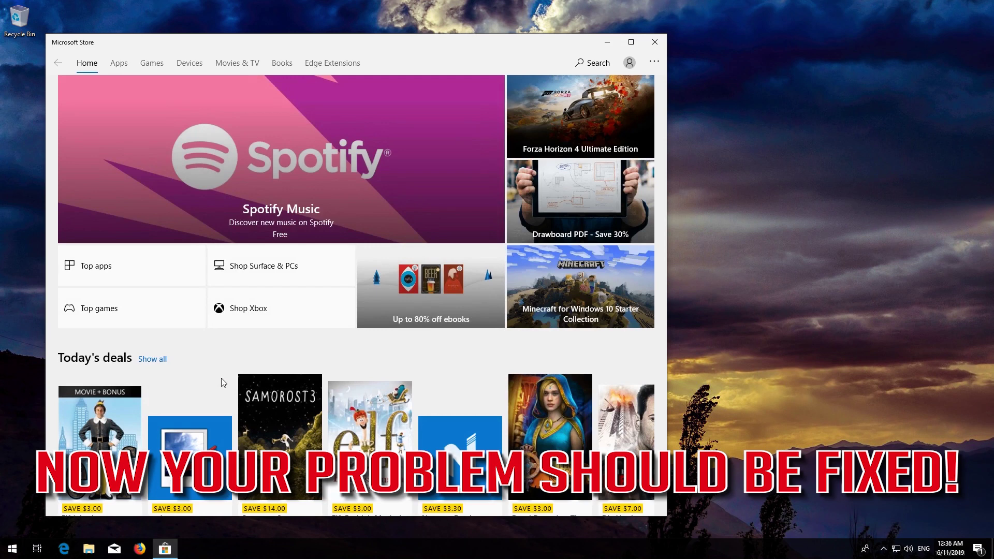
click(655, 42)
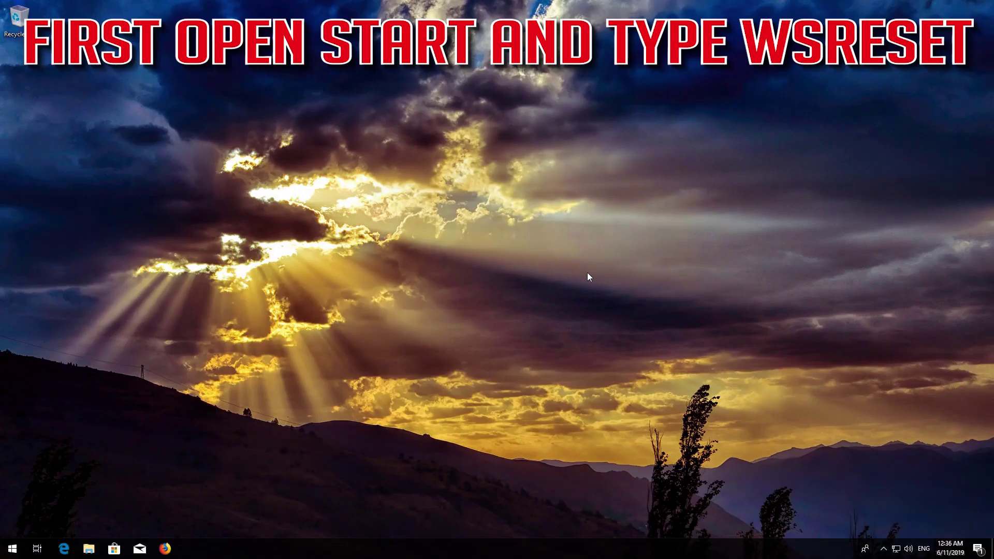
- Find and run the wsreset command, and close the Microsoft Store window it opens
key(super)
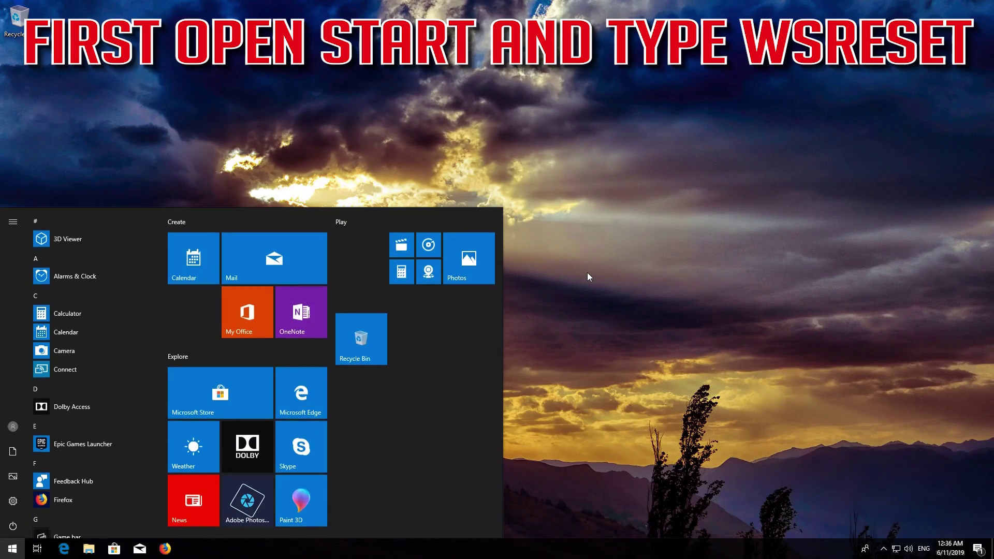
text(wsres)
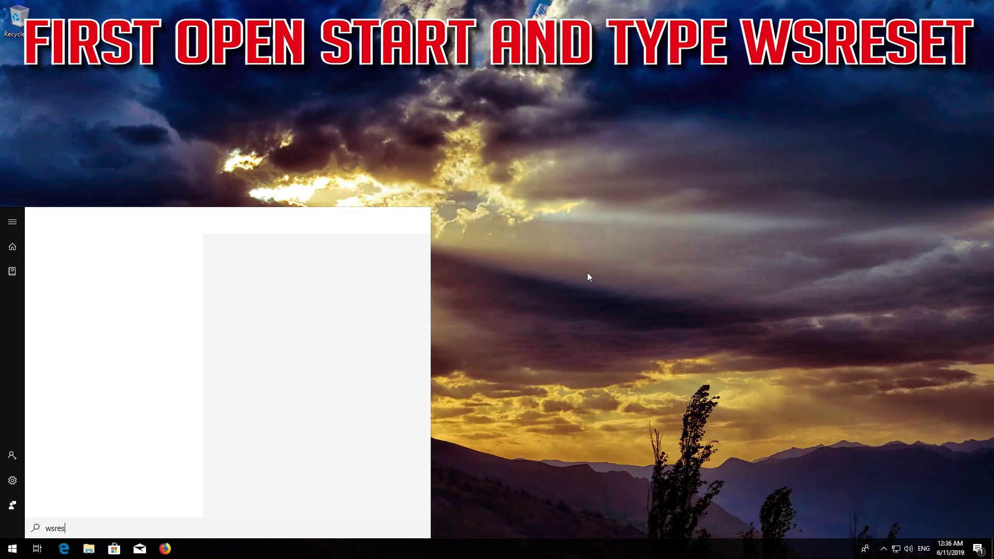
text(et)
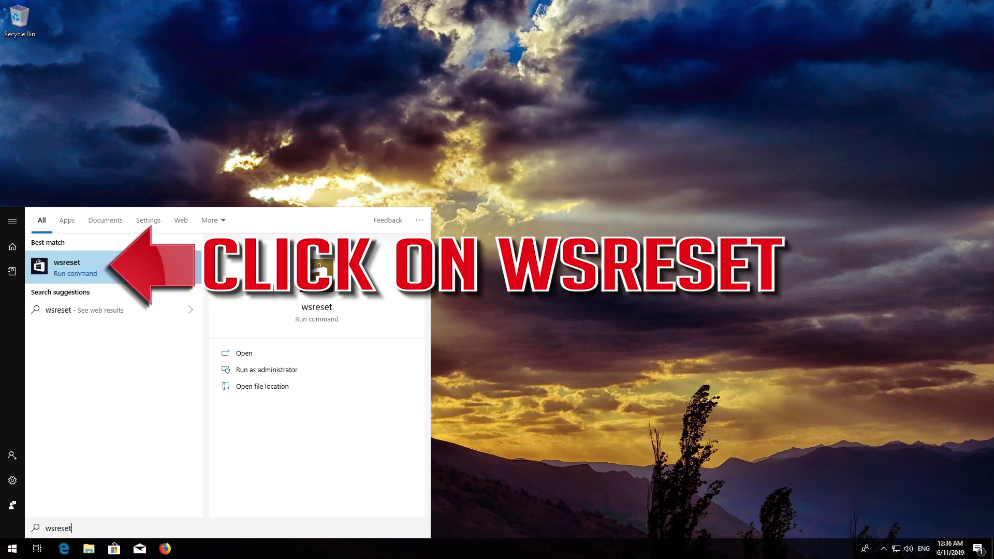
click(95, 267)
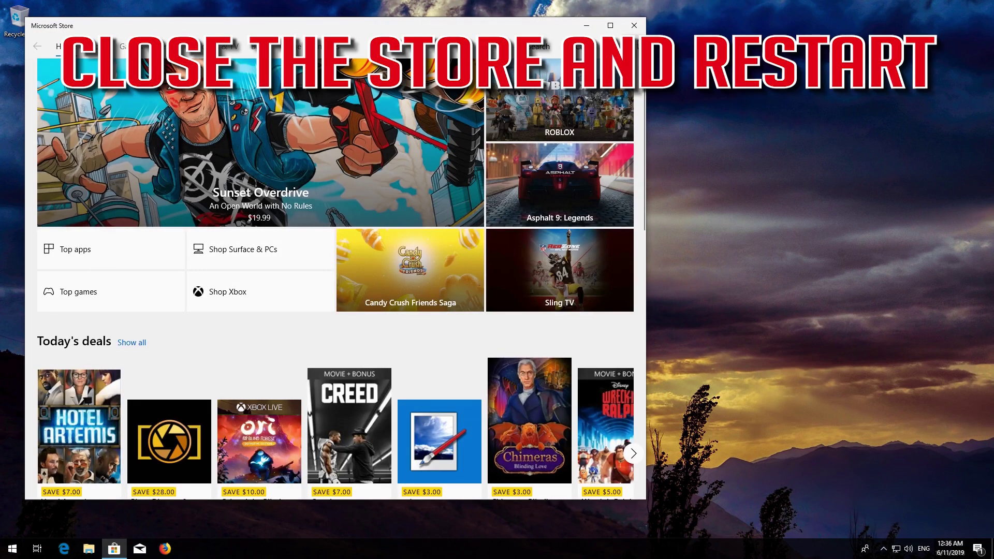
click(634, 25)
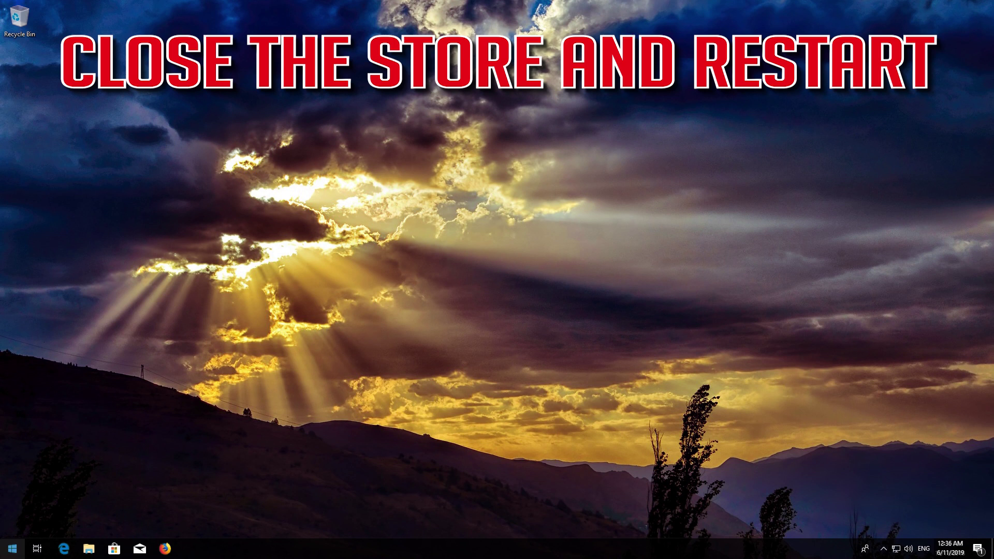
- Restart the computer
click(11, 549)
click(8, 531)
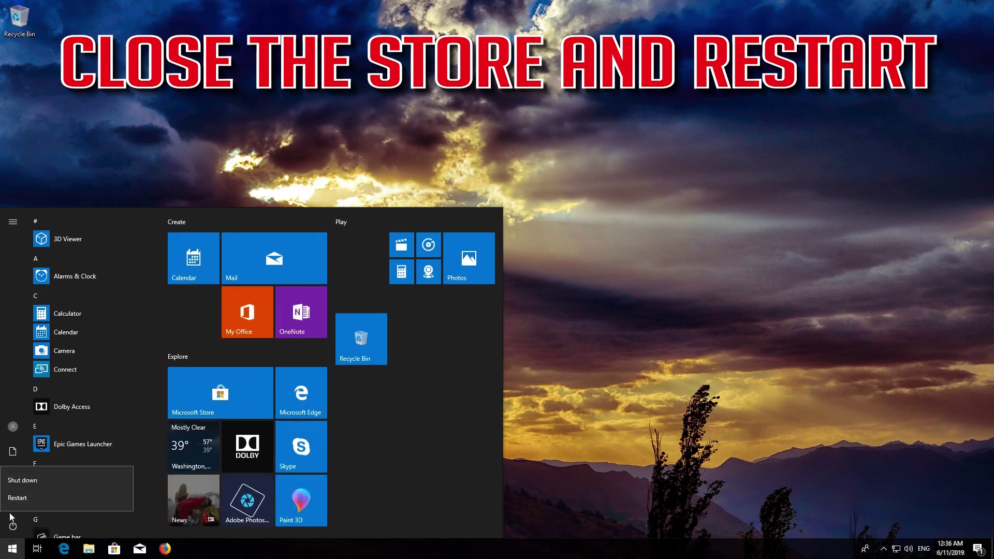
click(24, 498)
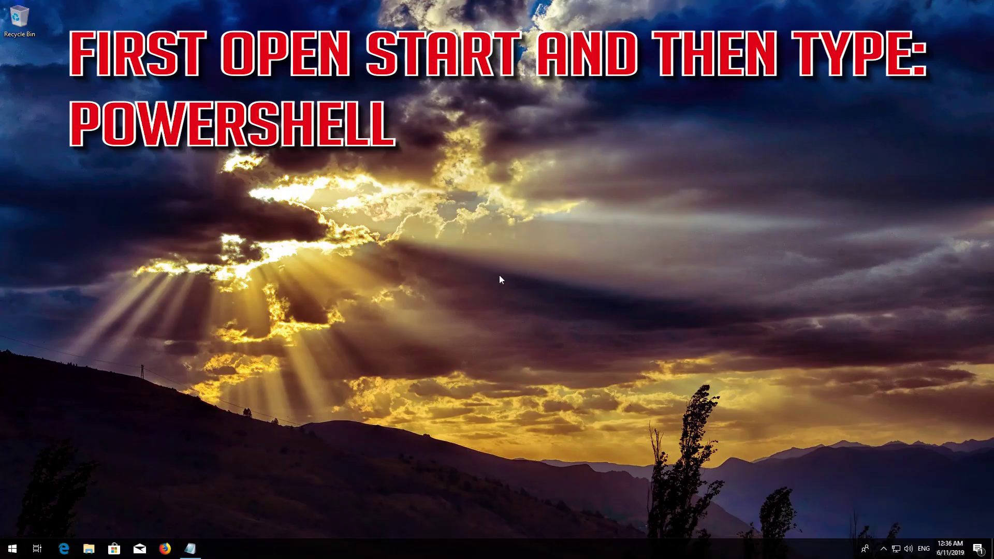
- Launch Windows PowerShell as administrator, allow it to make changes, and move its window nearer the middle of the desktop
key(super)
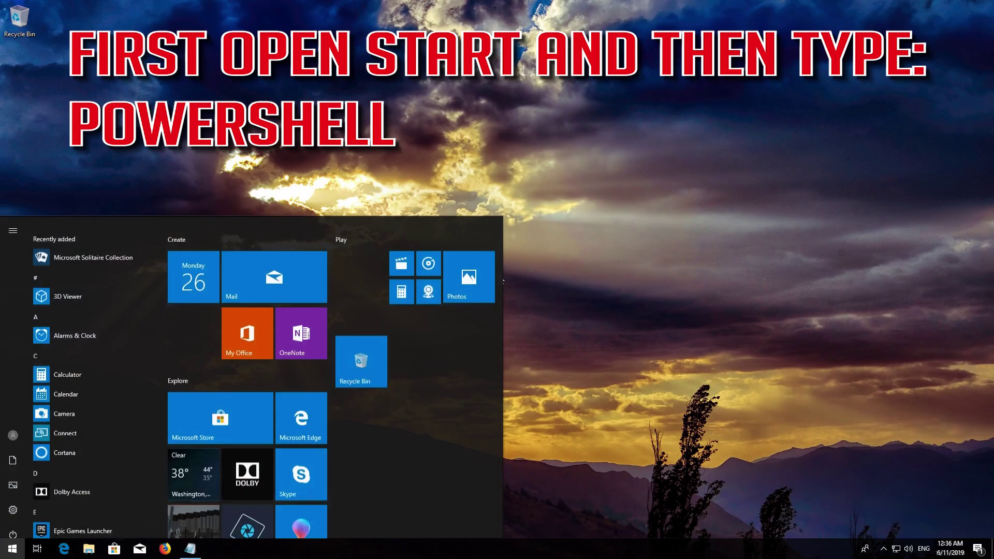
text(poweshell)
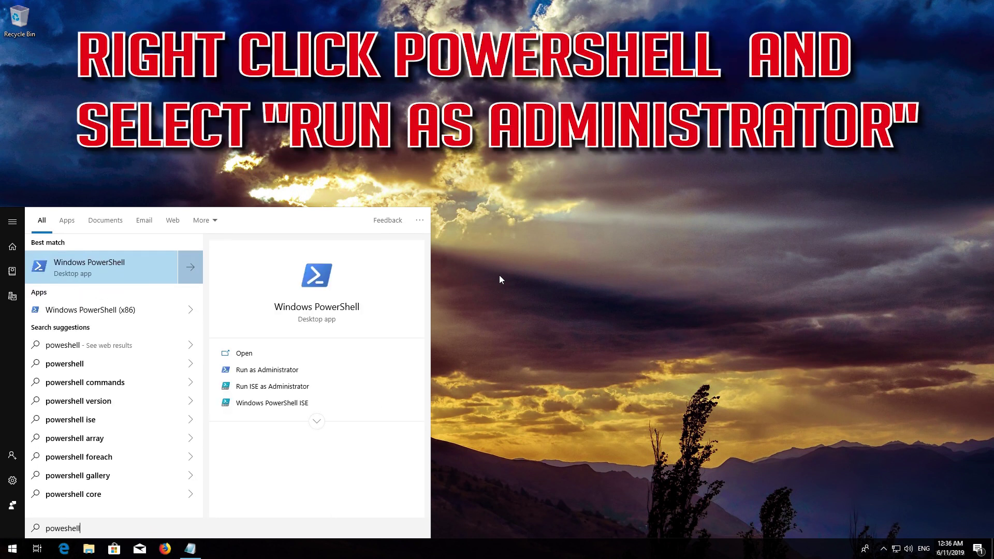
right_click(131, 267)
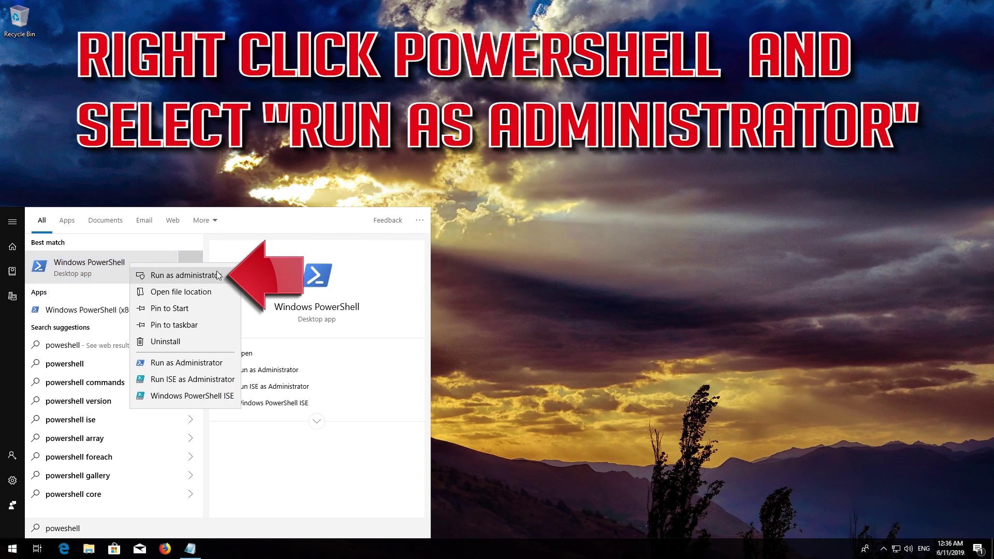
click(182, 276)
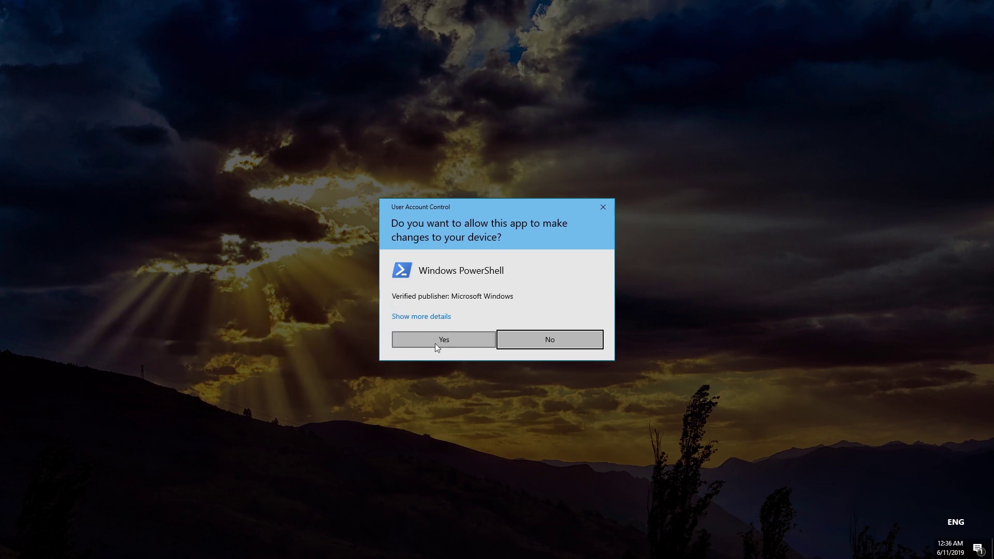
click(435, 343)
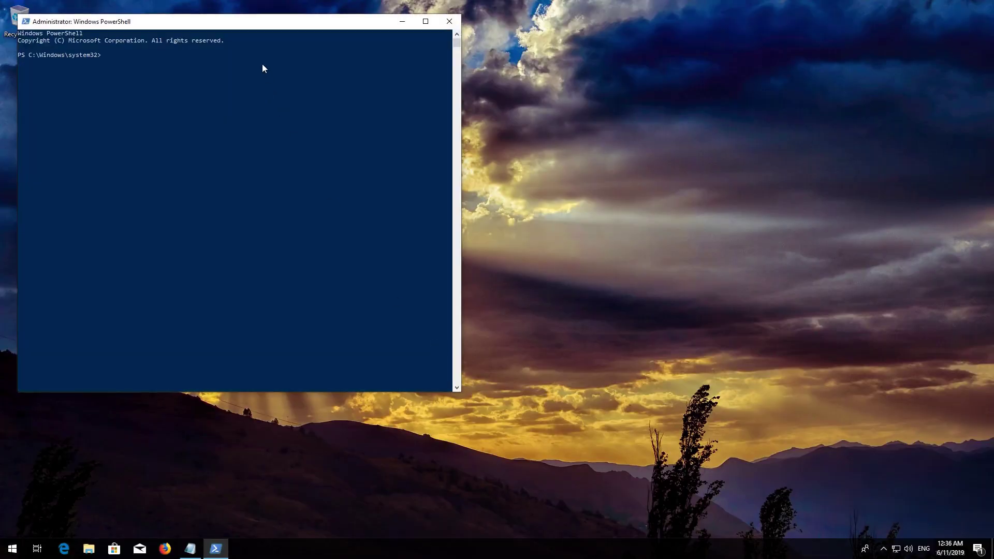
drag(260, 31, 451, 52)
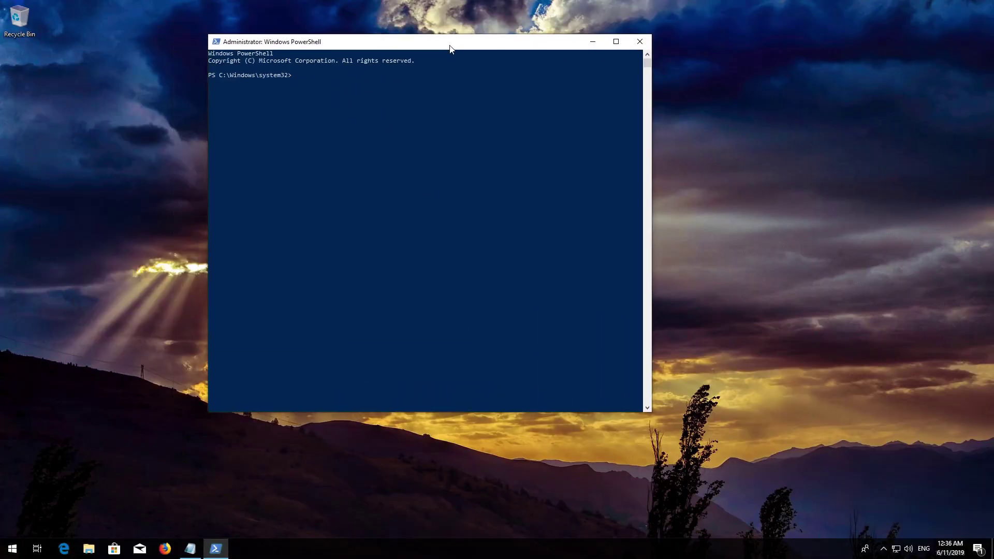
- Copy the whole Get-AppXPackage command for Microsoft.WindowsStore from the open Notepad document and minimize Notepad
click(190, 549)
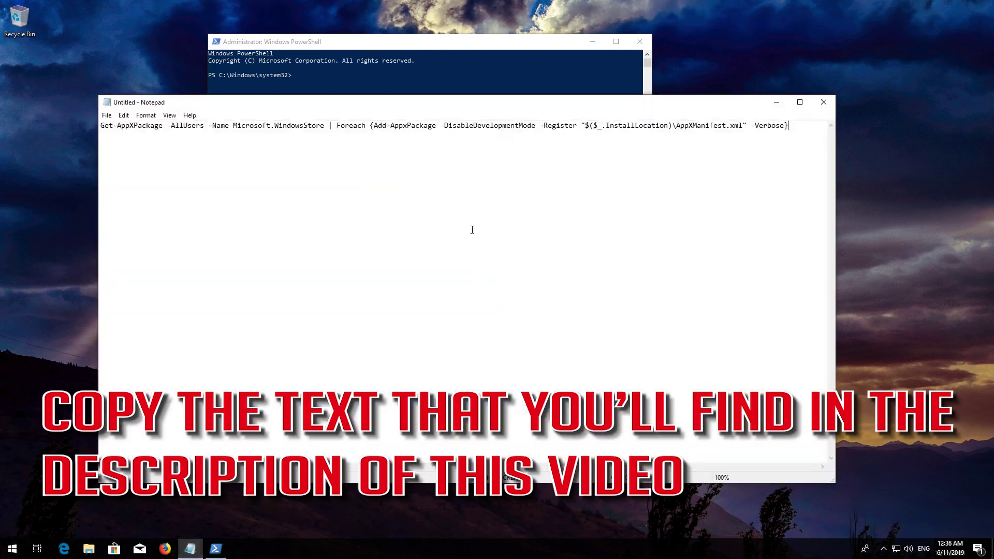
drag(784, 127, 65, 126)
right_click(110, 128)
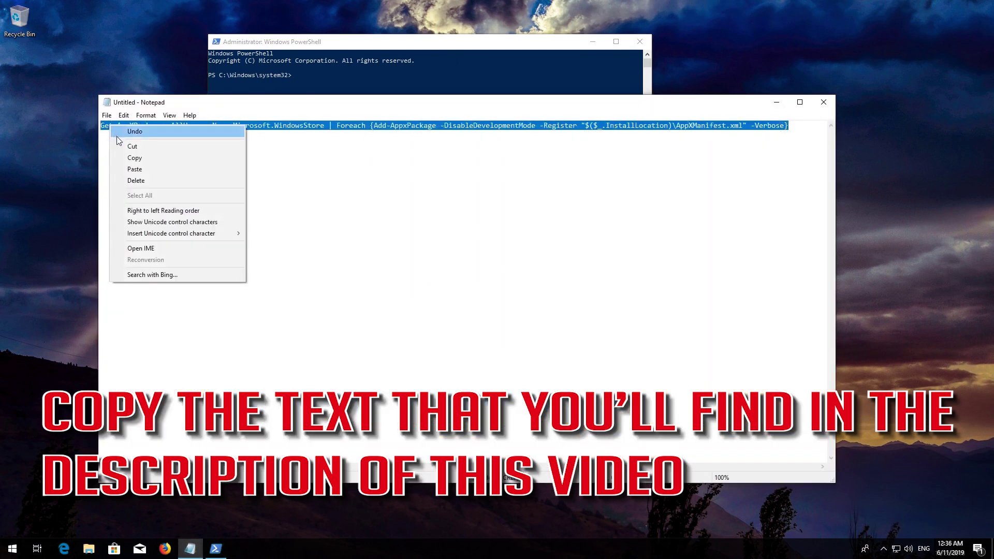
click(135, 158)
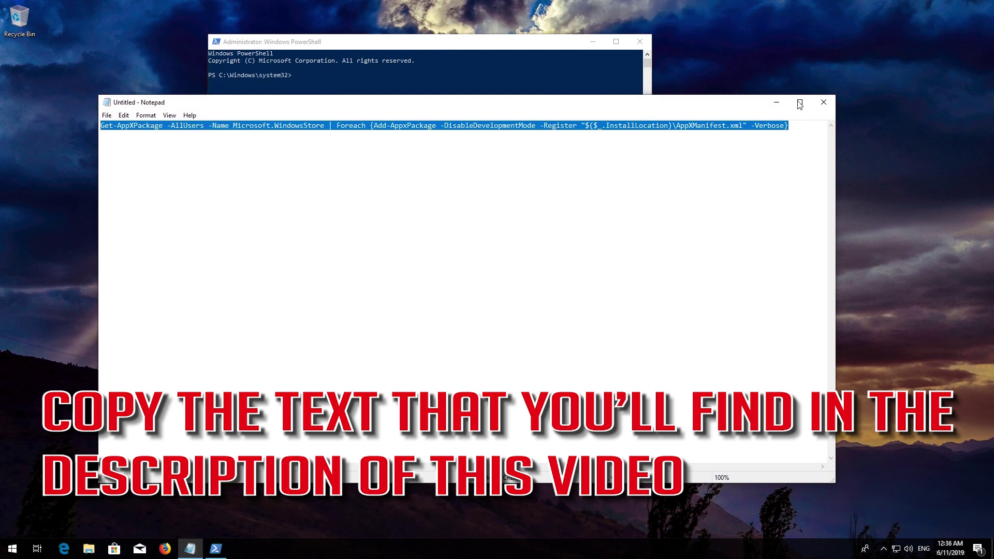
click(776, 102)
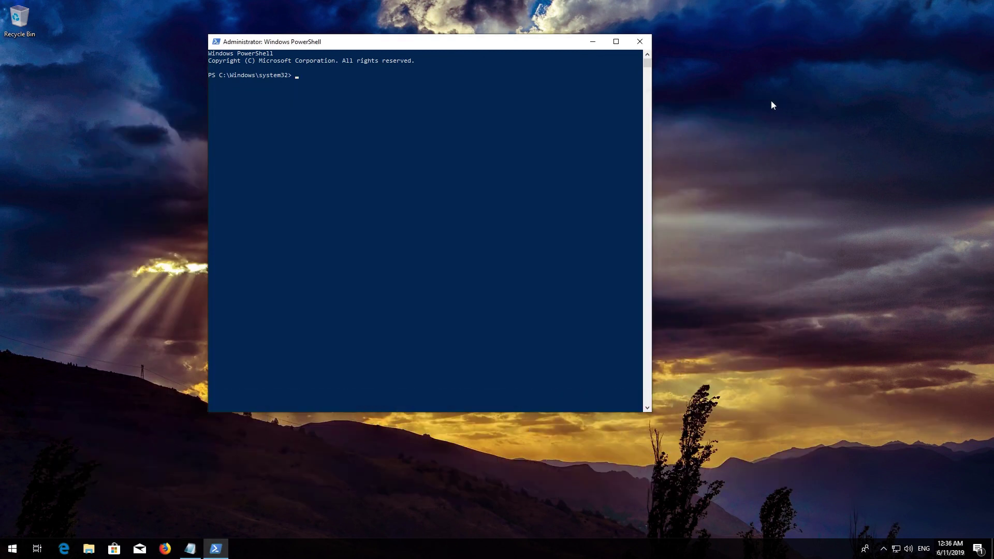
- Paste the copied Get-AppXPackage command into the administrator PowerShell window and run it to re-register Microsoft.WindowsStore
right_click(452, 42)
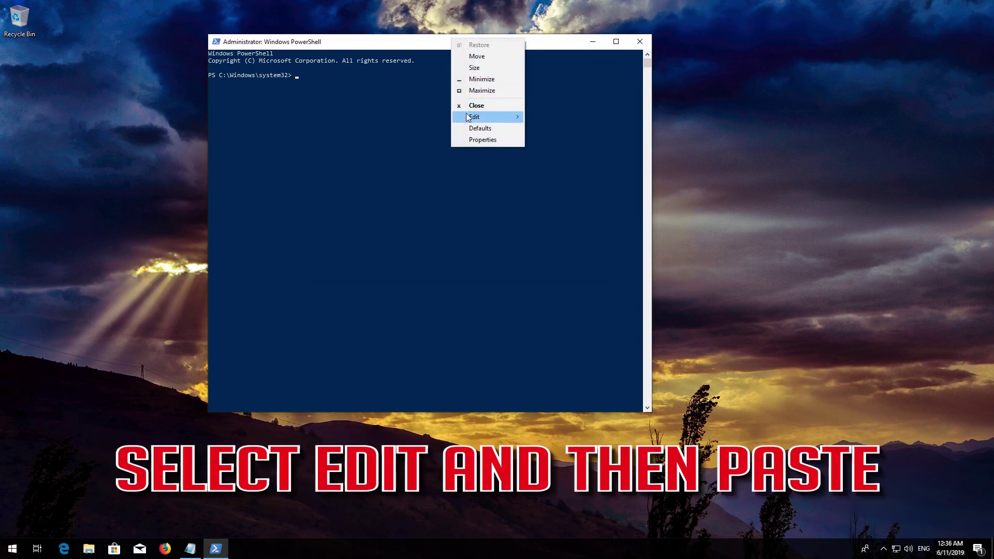
mouse_move(478, 119)
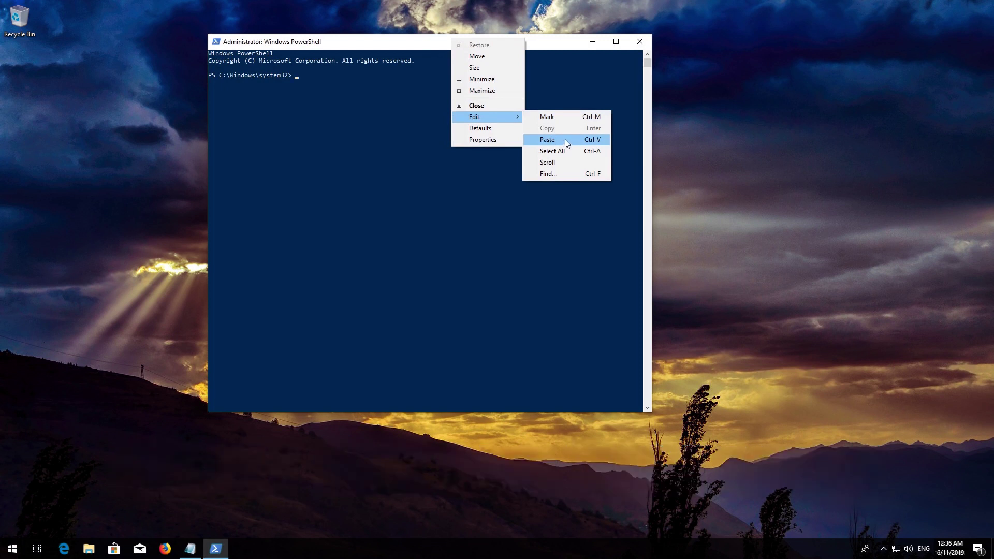
click(547, 139)
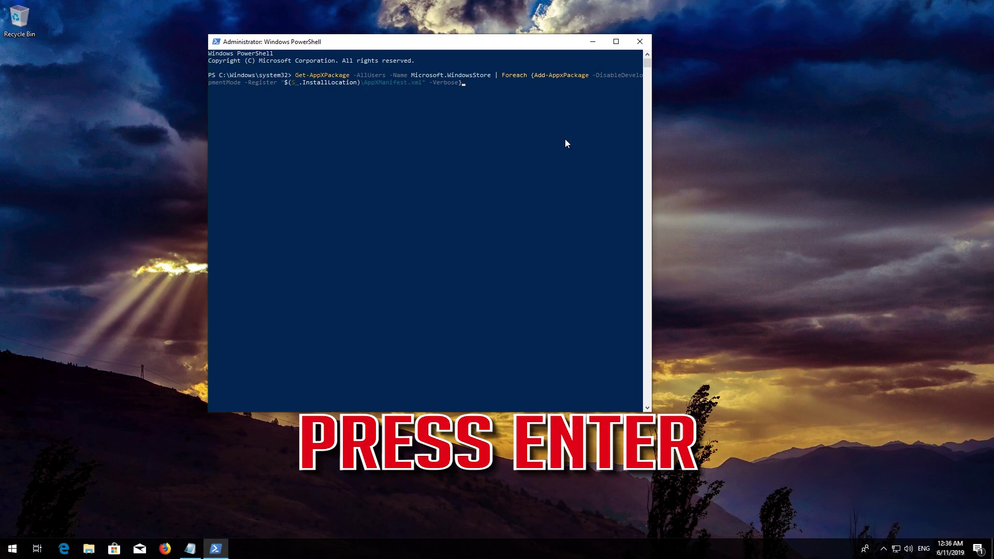
key(Return)
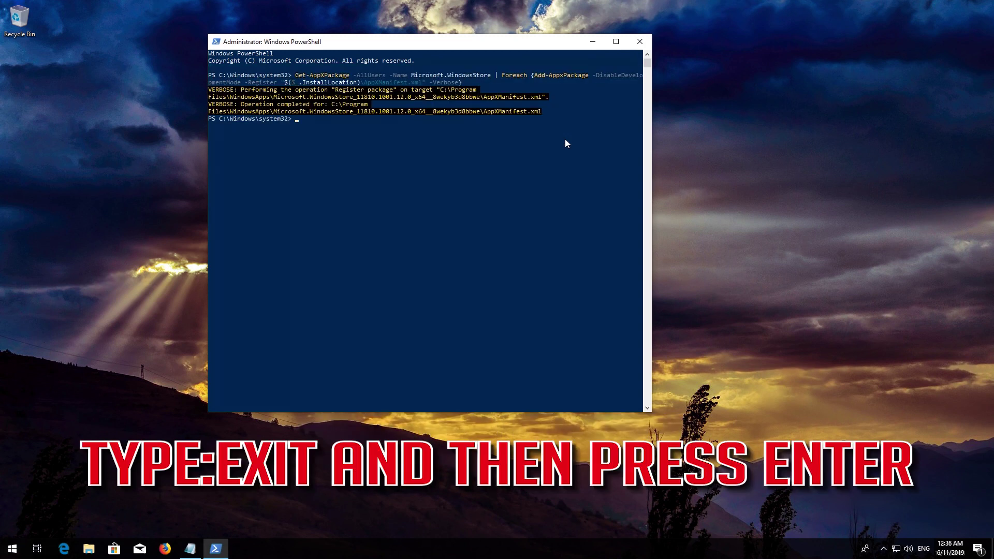
- End the administrator PowerShell session with the exit command and restart the computer
text(exit)
key(Return)
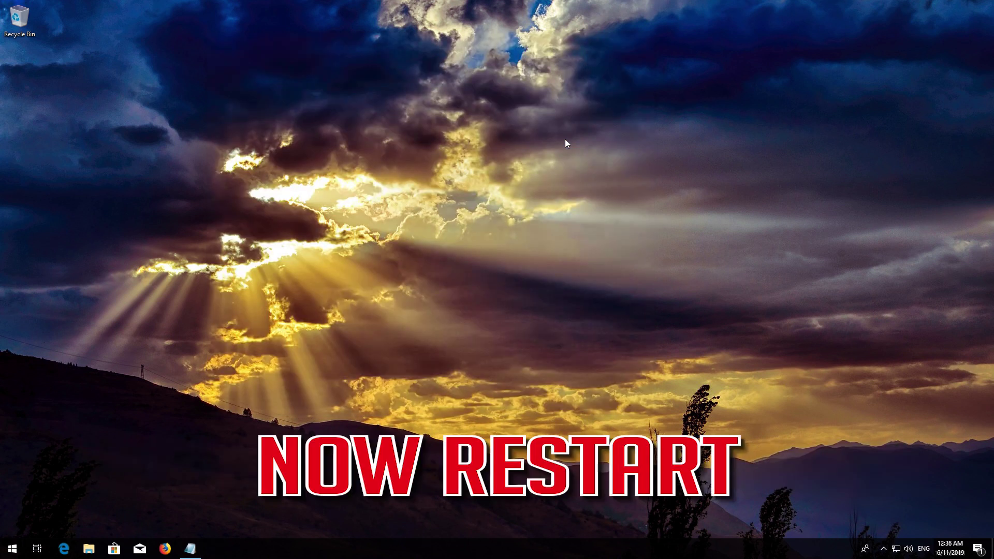
key(super)
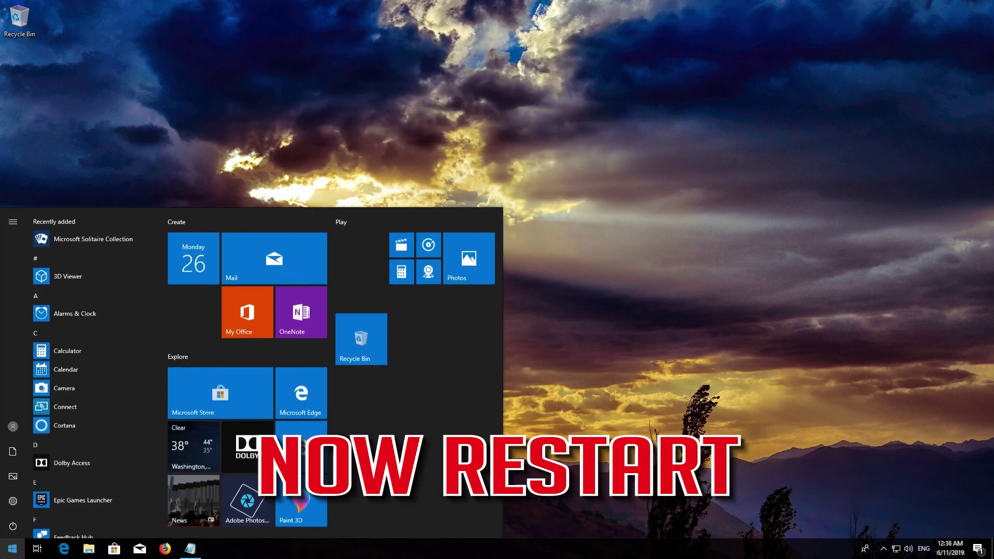
click(13, 526)
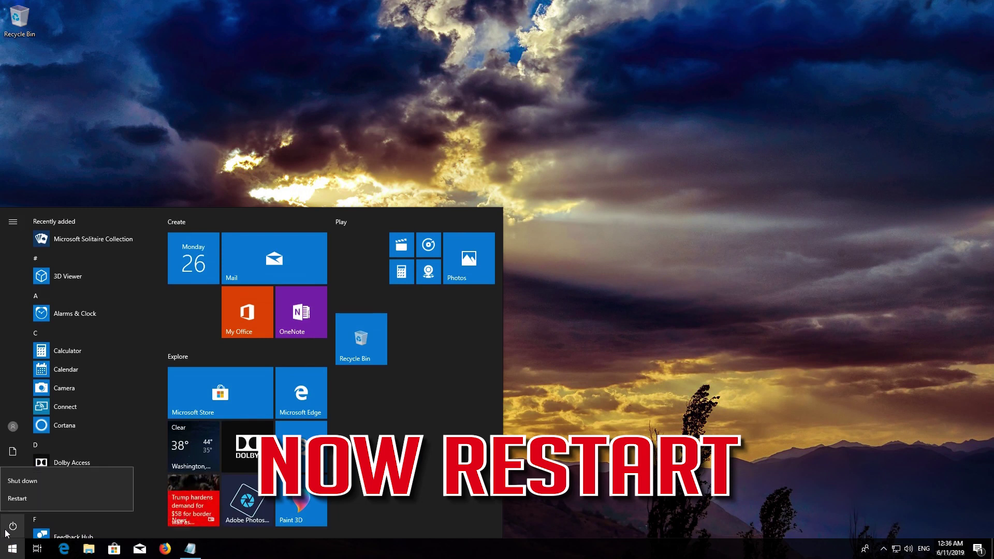
click(23, 500)
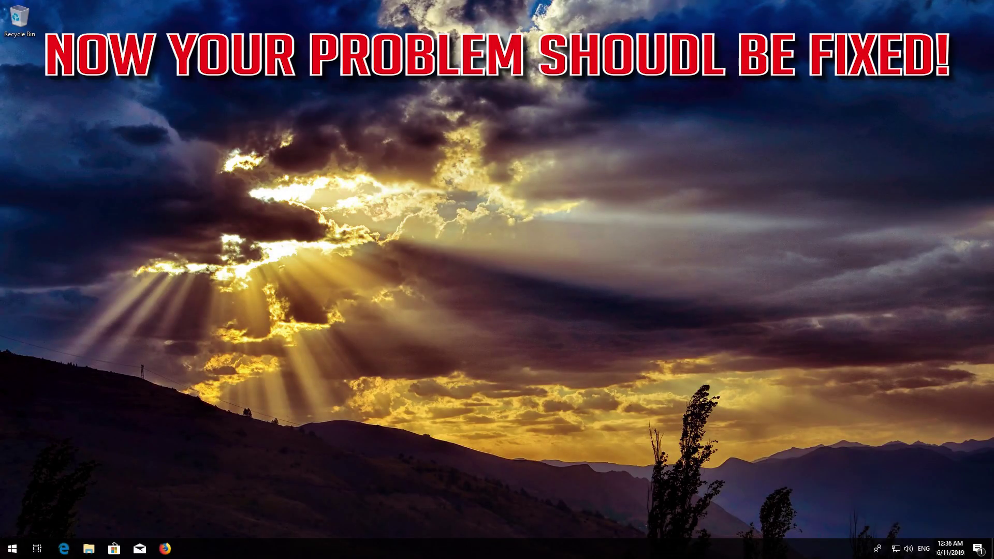
- Launch Command Prompt as administrator, allow it to make changes, and move its window nearer the middle of the desktop
click(12, 549)
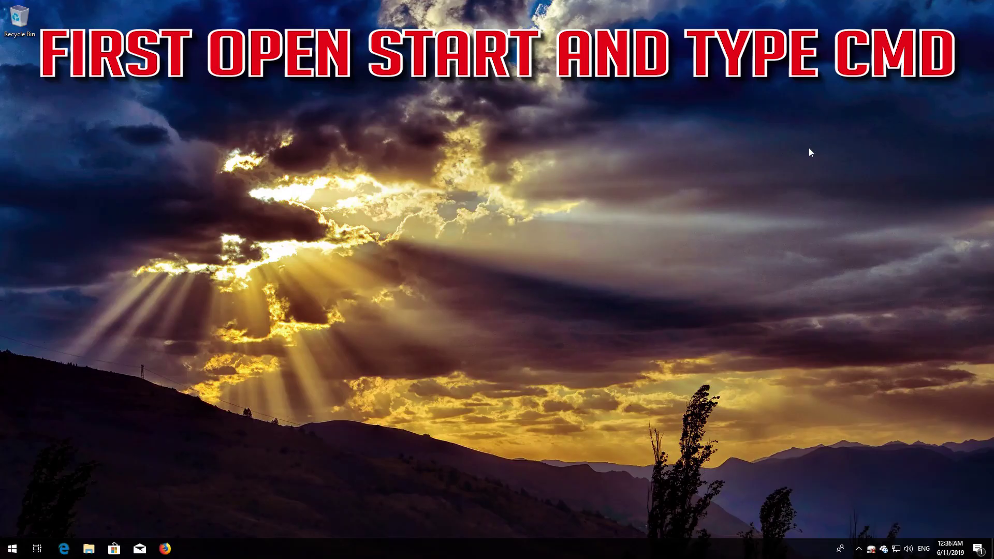
key(super)
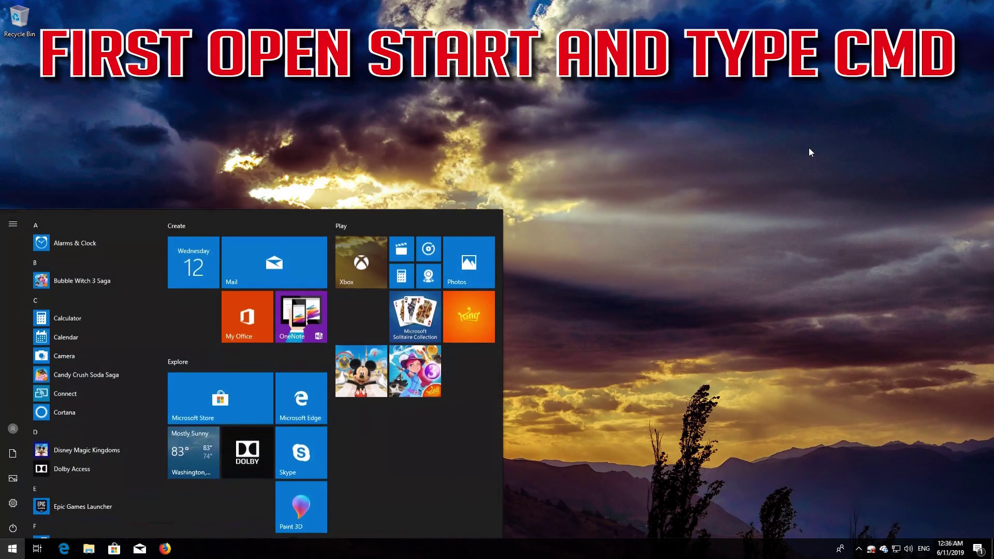
text(cmd)
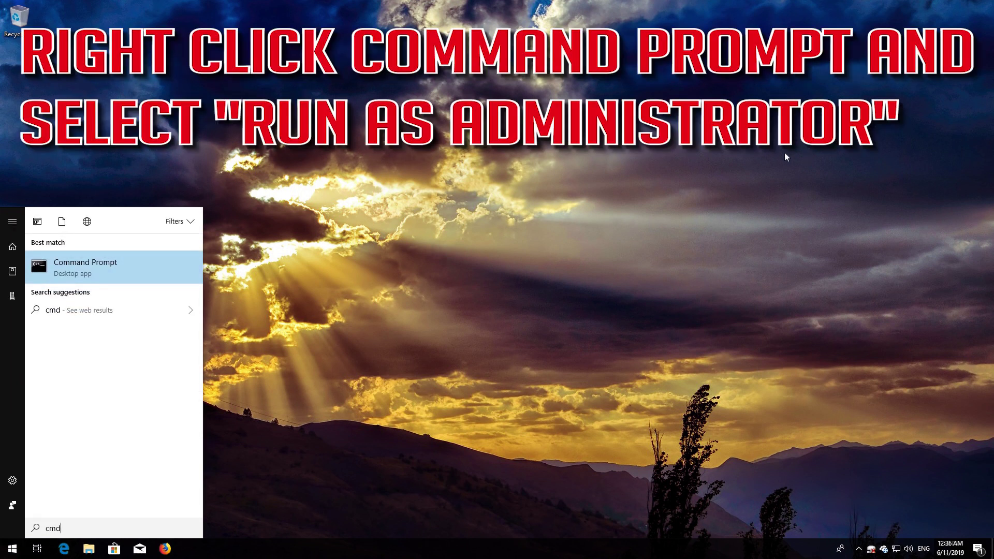
right_click(103, 265)
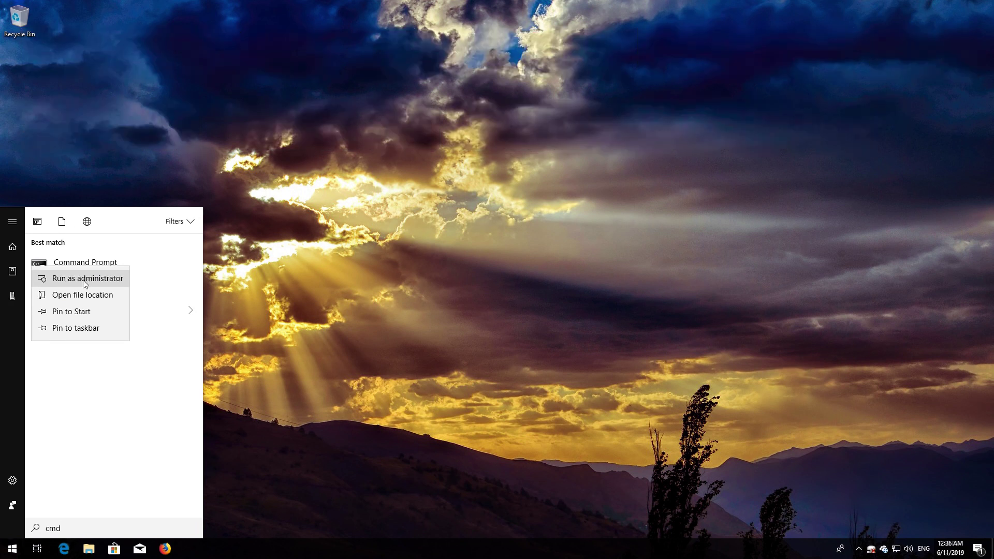
click(84, 281)
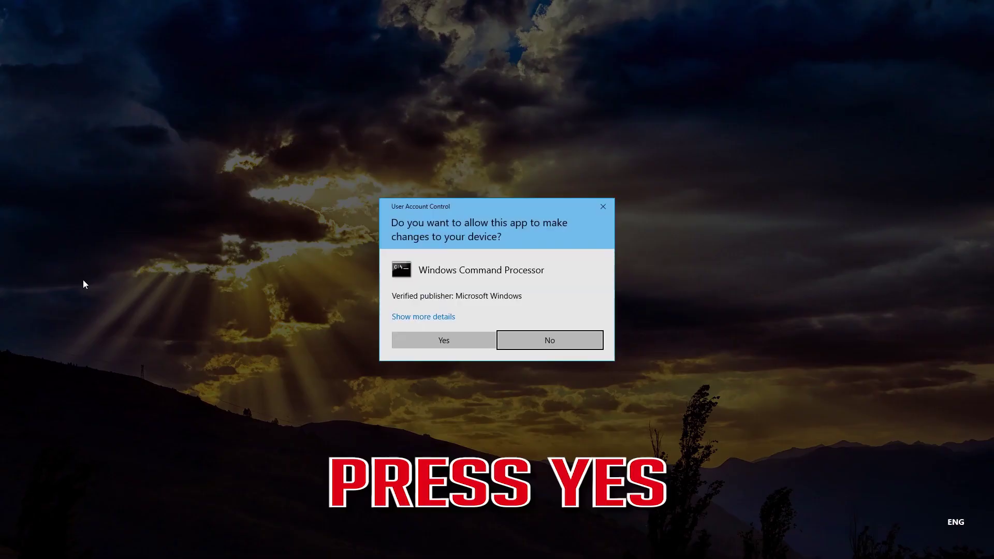
click(444, 344)
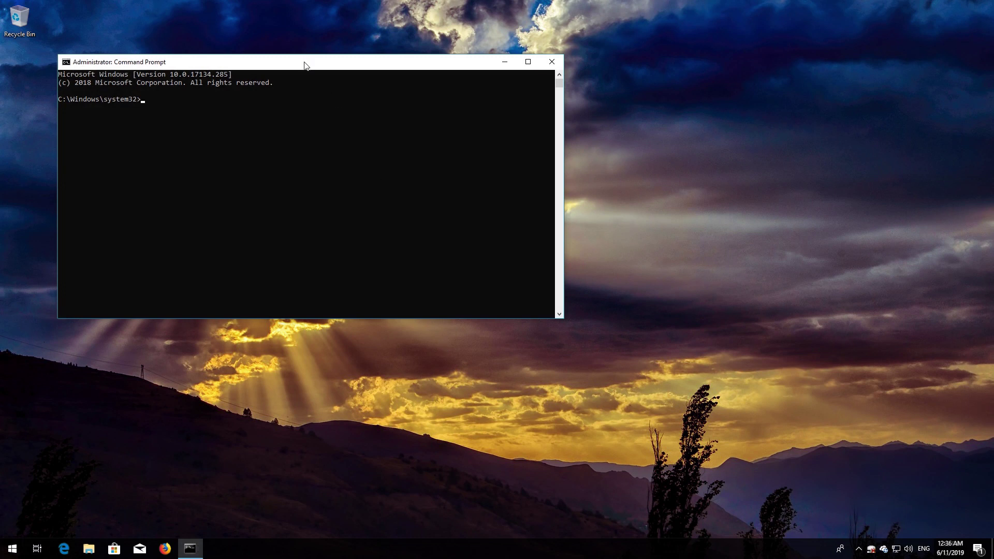
drag(304, 62, 571, 130)
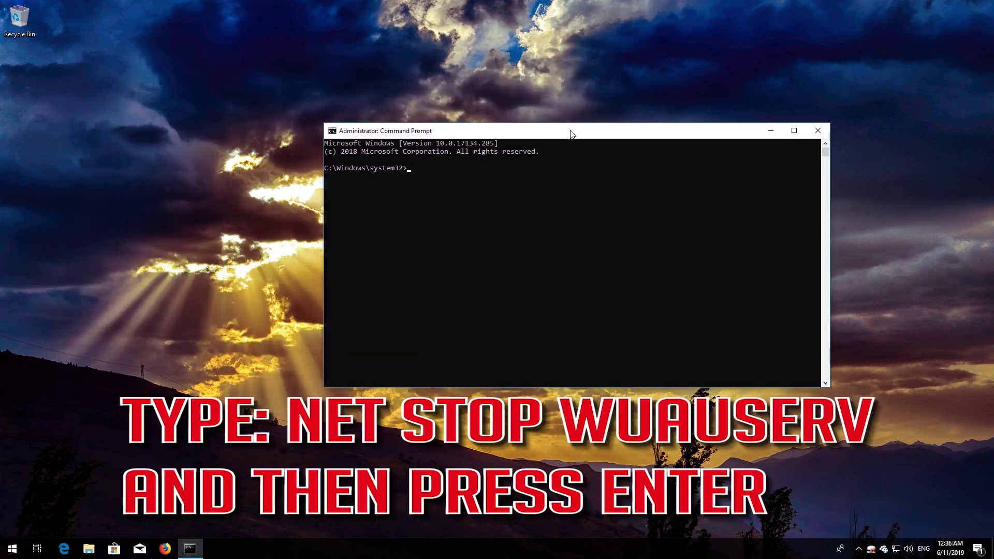
- Stop the wuauserv and cryptSVC services with net stop commands in the administrator Command Prompt
text(net stop wuauserv)
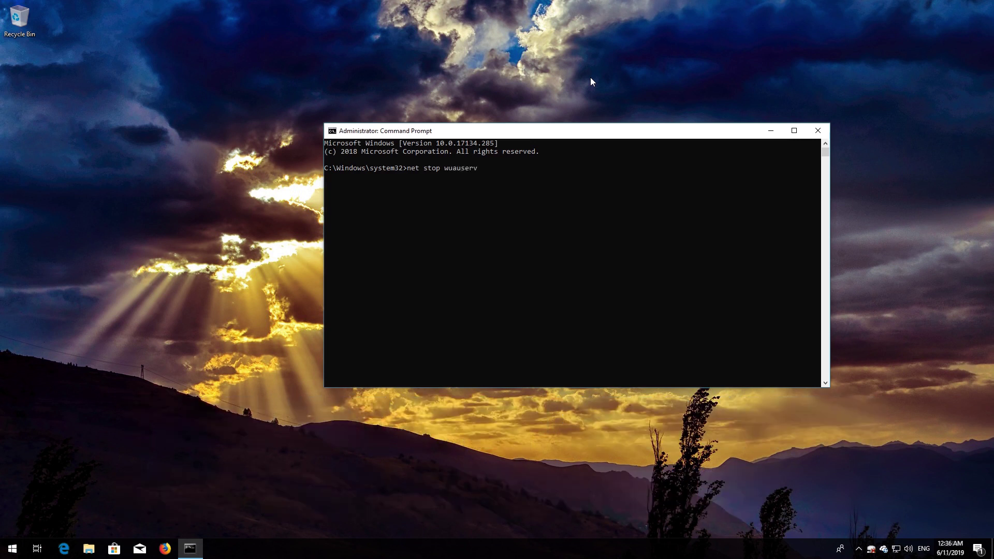
key(Return)
text(net stop)
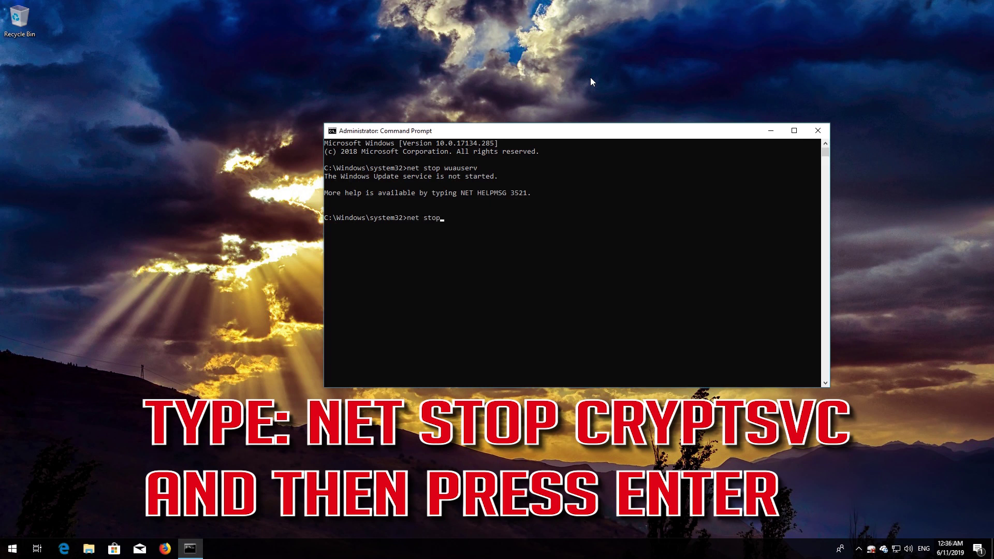
text( cryptSVC)
key(Return)
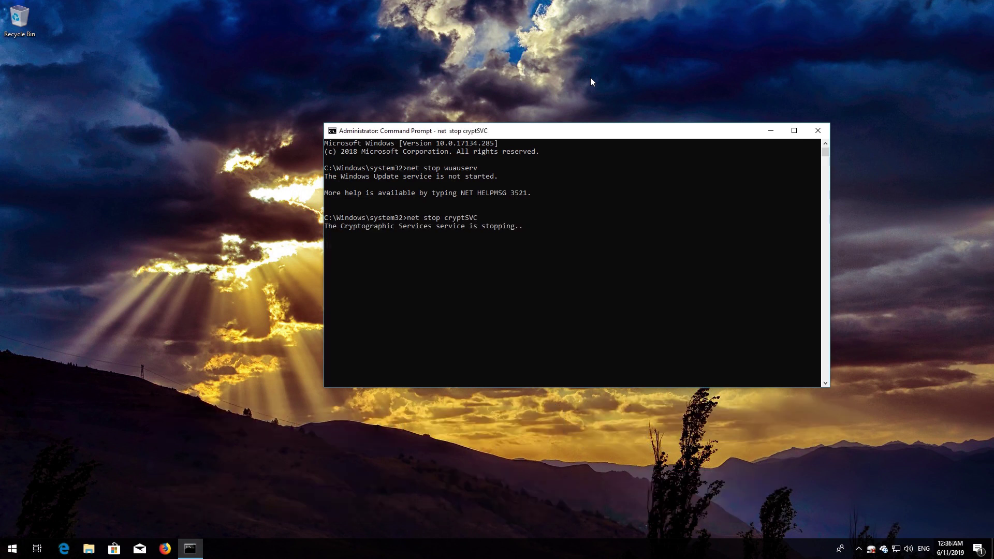
- Stop the bits and msiserver services with net stop commands
text(net)
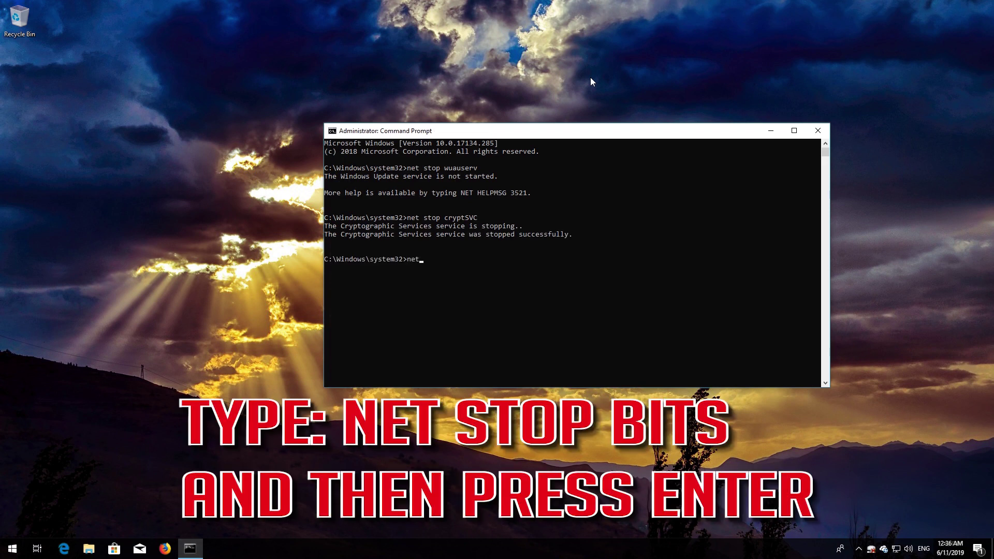
text( stop bits)
key(Return)
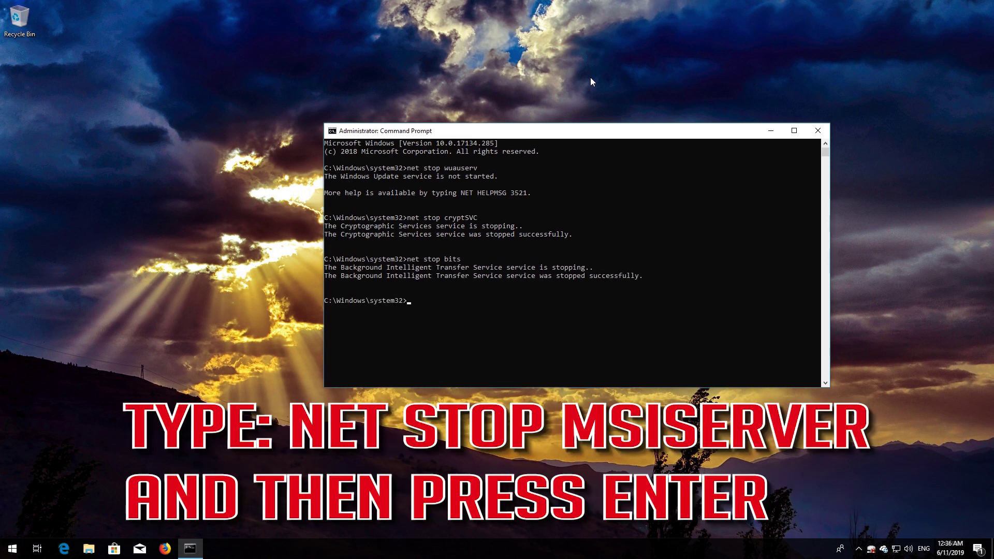
text(net stop msiserver)
key(Return)
- Rename the C:\Windows\SoftwareDistribution folder to SoftwareDistribution.old with the ren command
text(r)
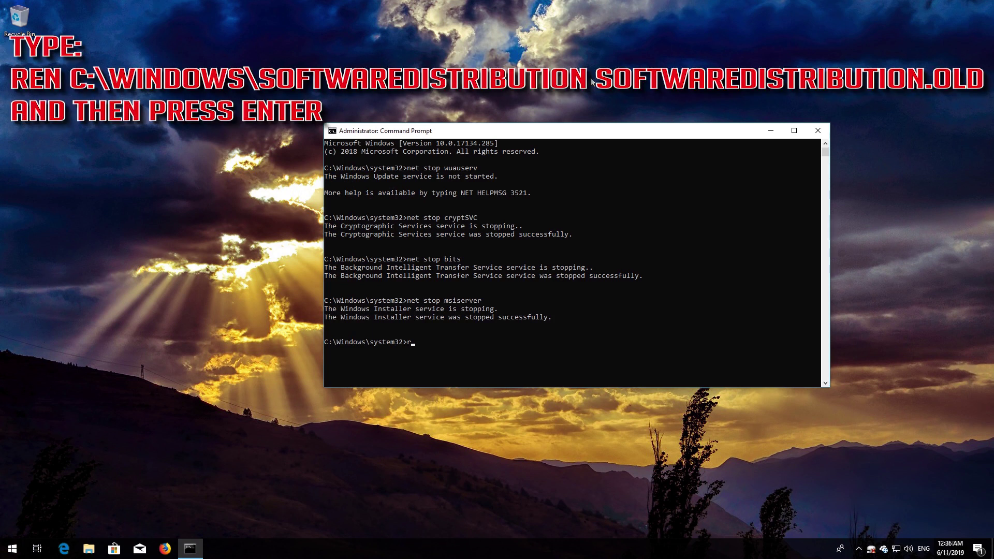
text(en C:\Windows\SoftwareDistribution)
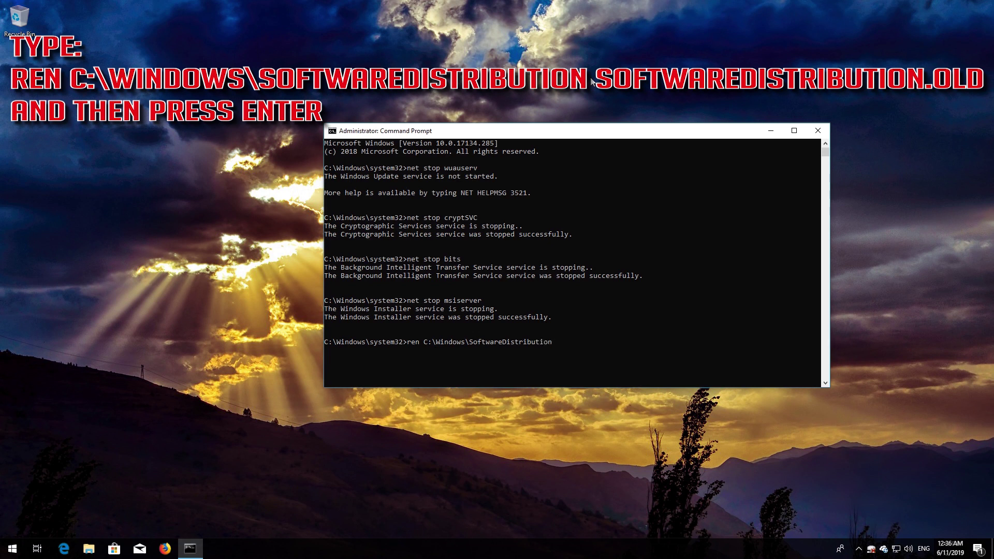
text( SoftwareDistribution.old)
key(Return)
- Rename the C:\Windows\System32\catroot2 folder to catroot2.old with the ren command
text(ren)
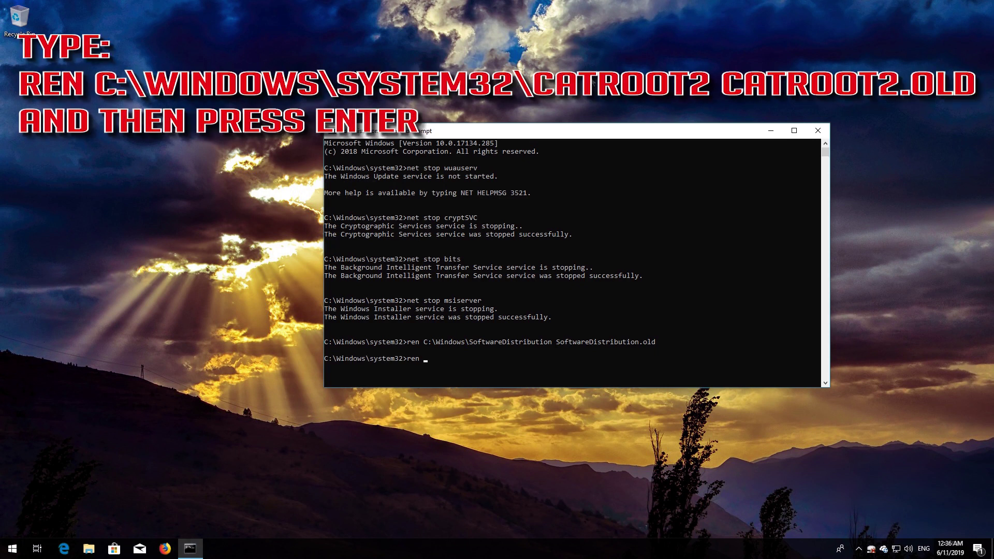
text( C:\Windows\System32\catroot2 catroot2)
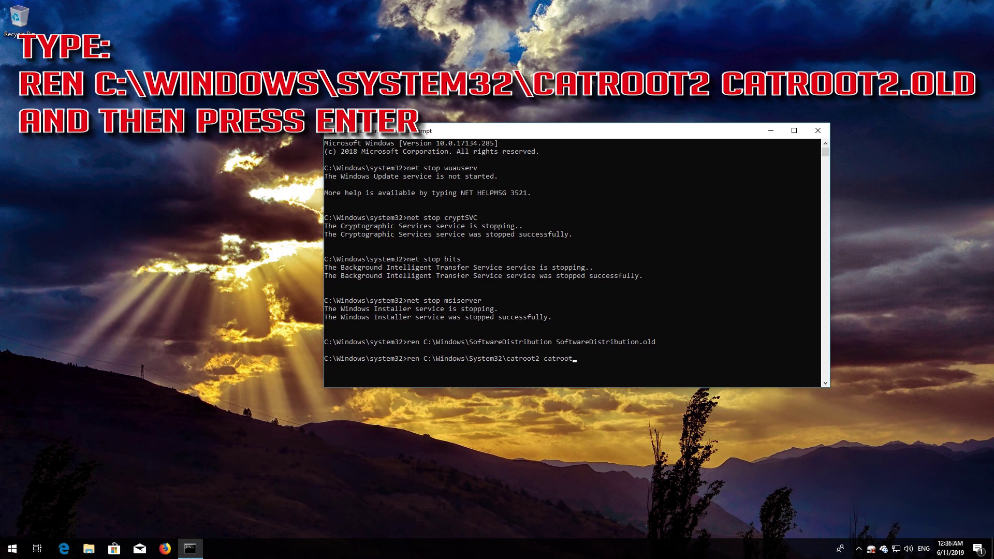
text(.old)
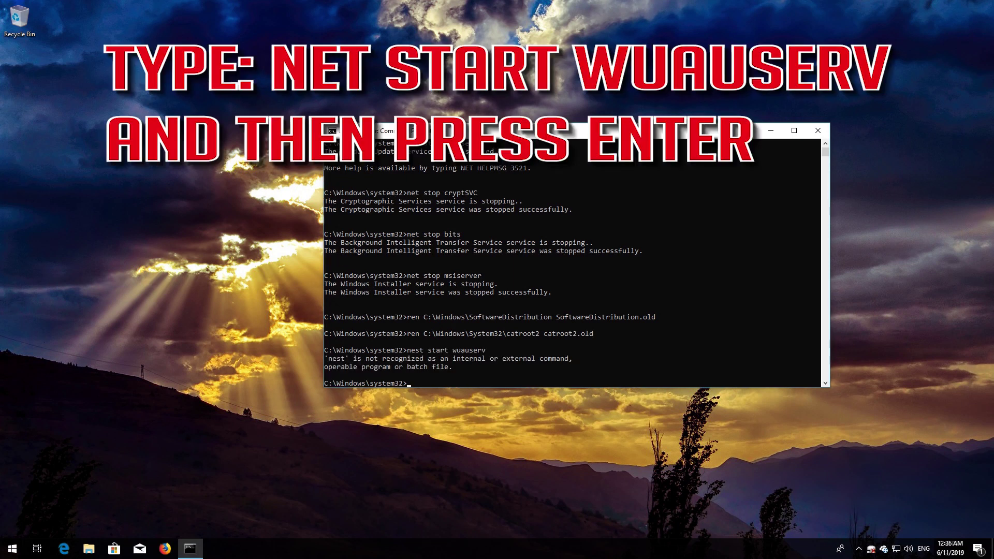
- Start the wuauserv and cryptSVC services again with net start commands
text(start wuauserv)
key(BackSpace)
key(Return)
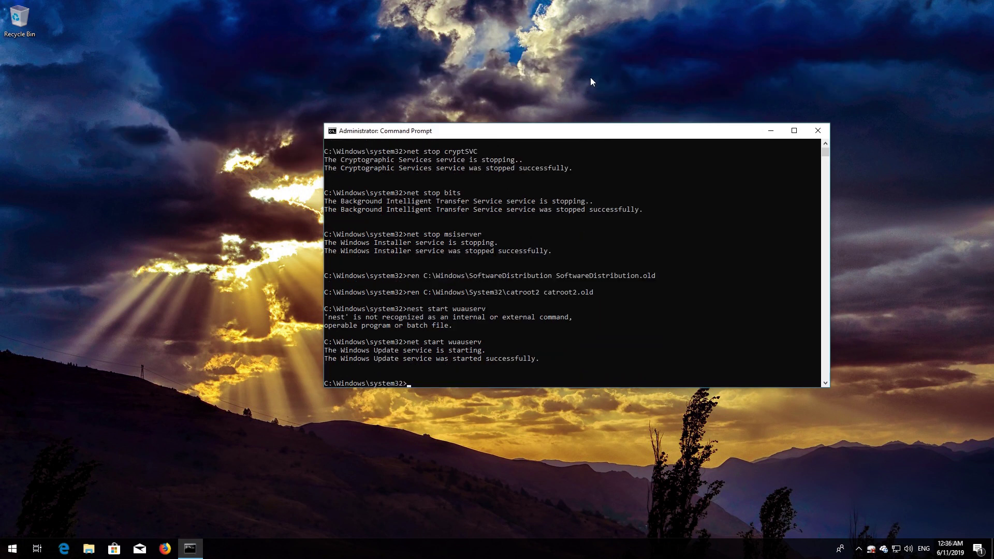
text(net star)
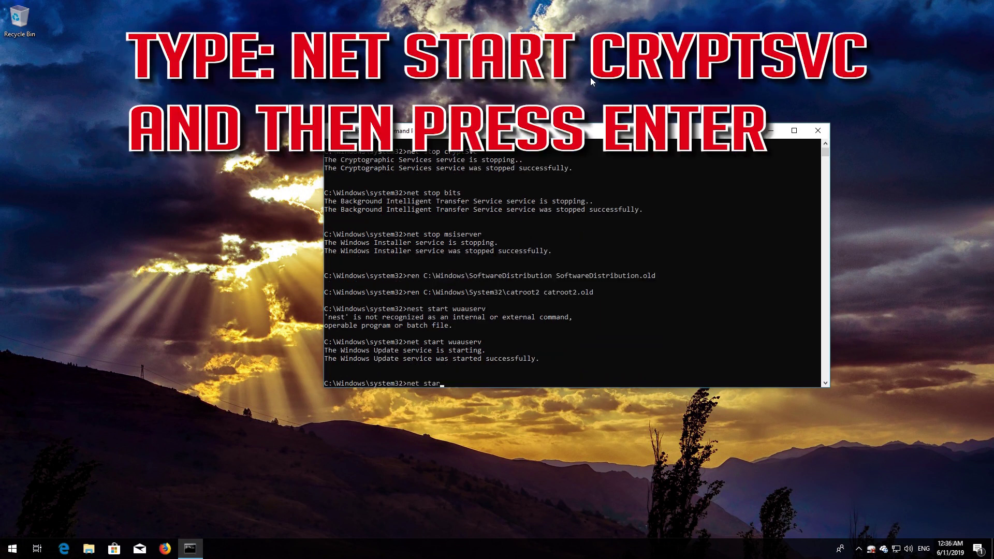
text(t cryptSVC)
key(Return)
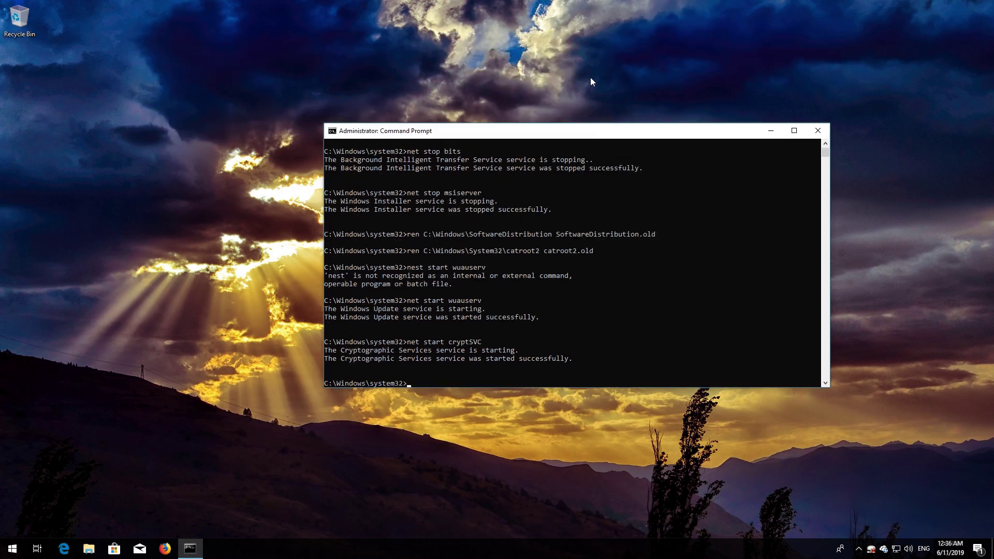
- Start the bits and msiserver services again with net start commands and exit the Command Prompt
text(net s)
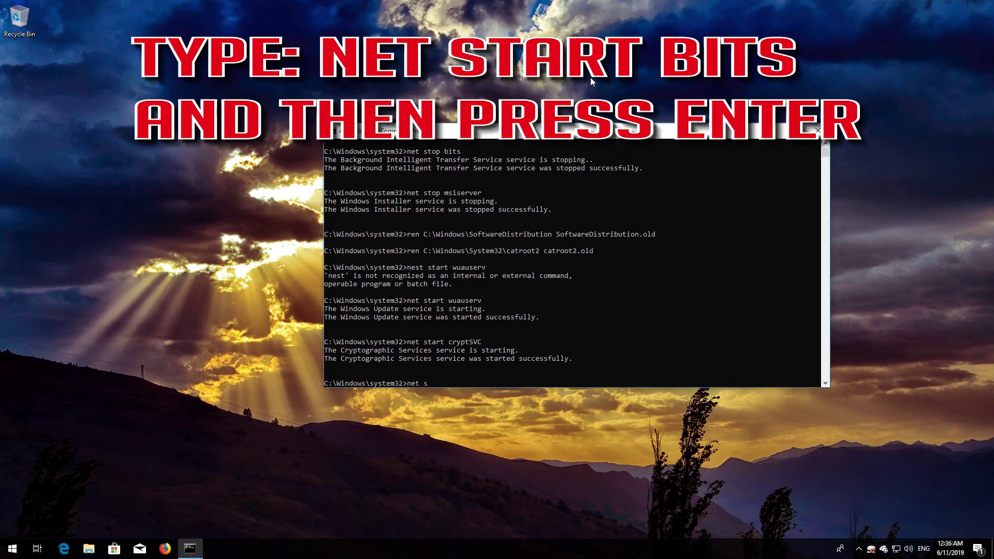
text(tart bits)
key(Return)
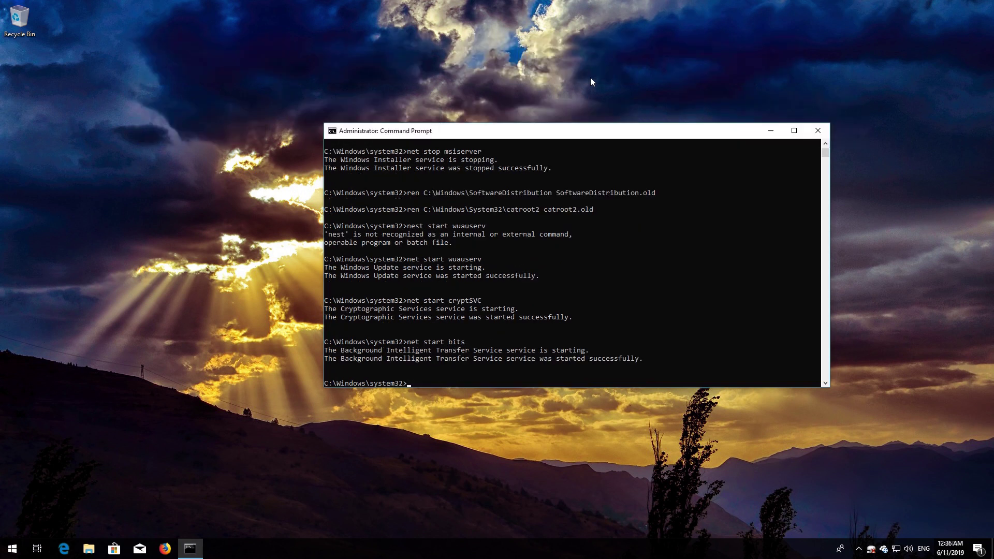
text(net st)
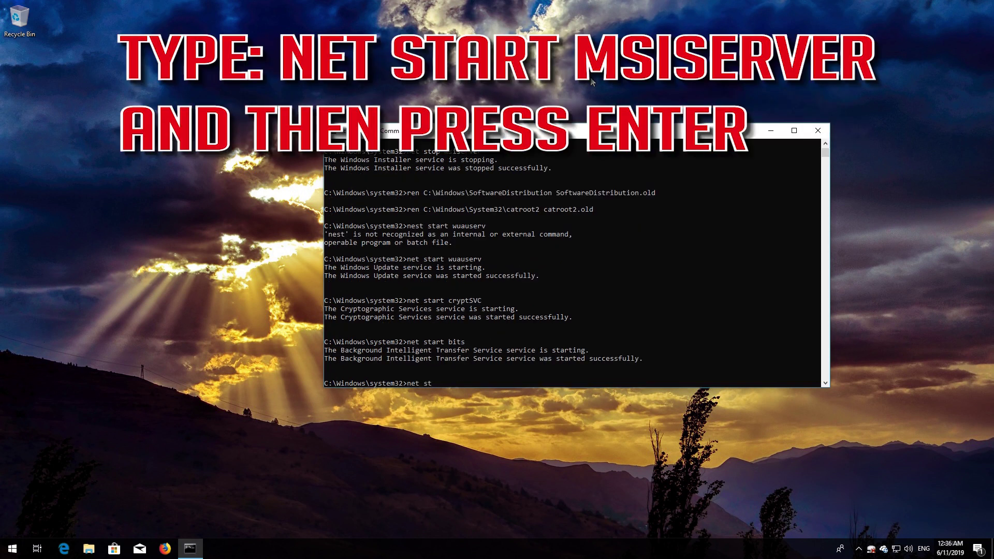
text(art msiserver)
key(Return)
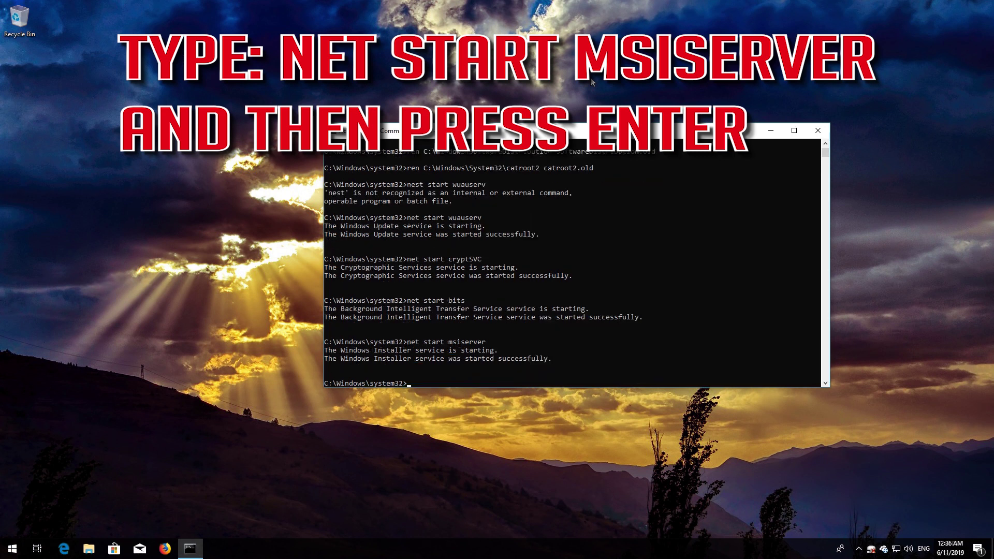
text(exit)
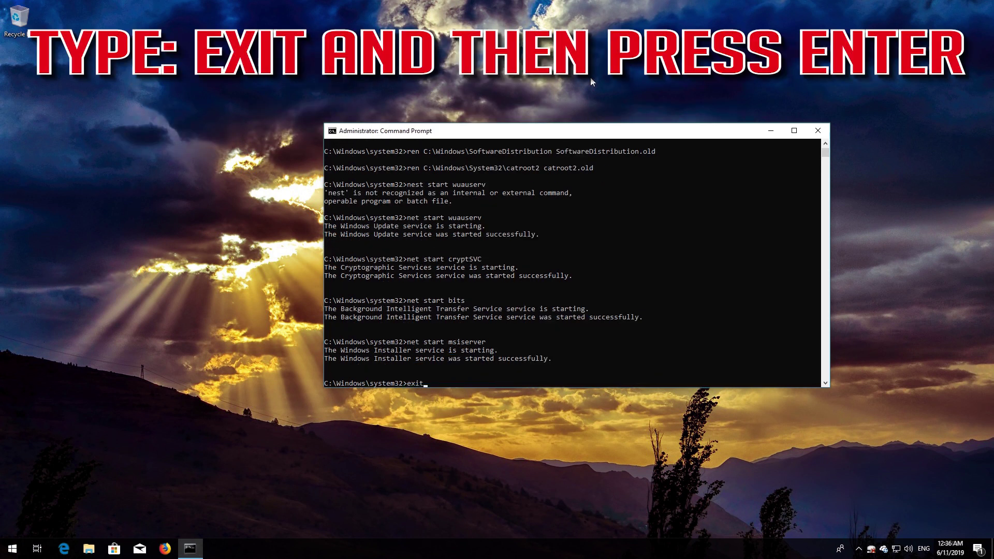
key(Return)
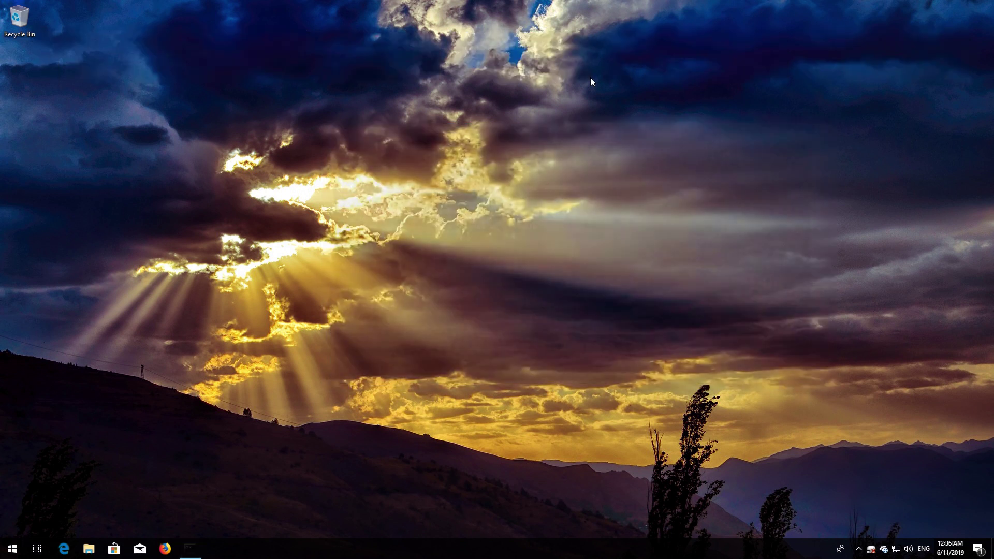
- Find Windows PowerShell by searching for "powershell", run it as administrator, and allow it to make changes to the device
key(super)
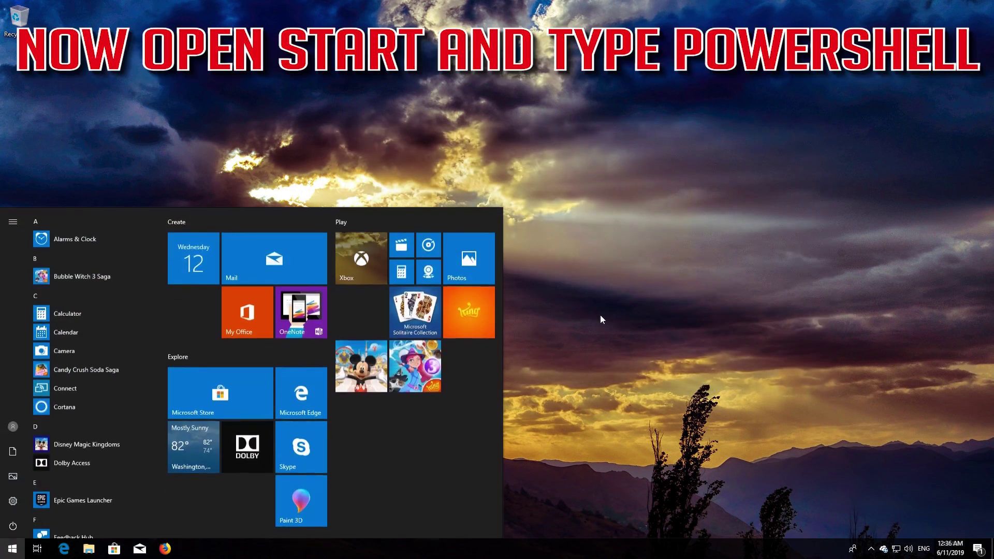
text(power)
text(shell)
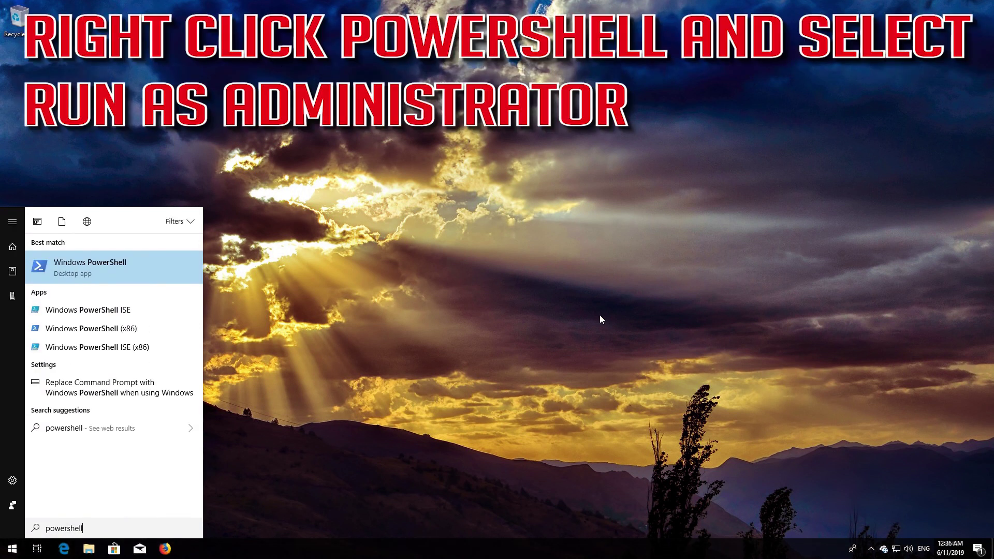
right_click(161, 272)
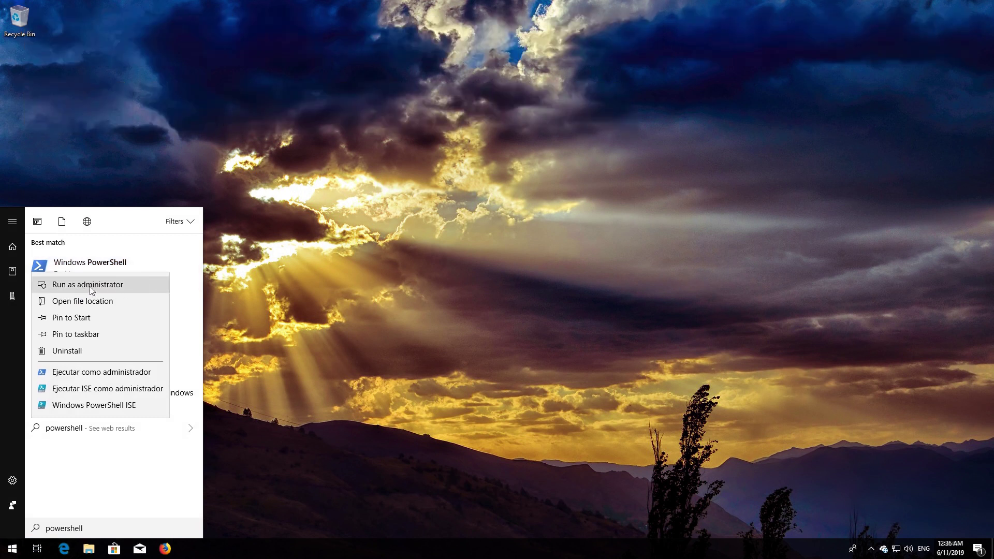
click(104, 284)
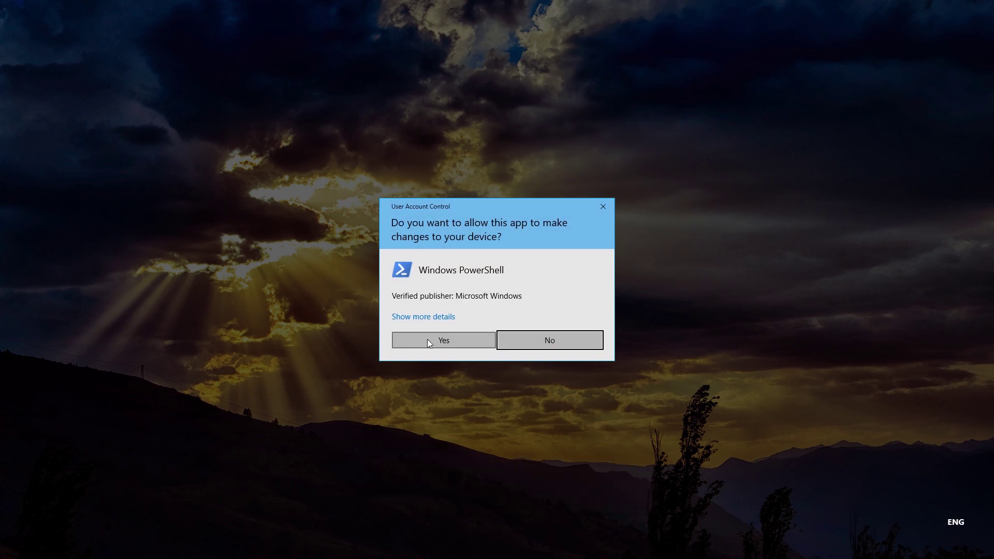
click(440, 339)
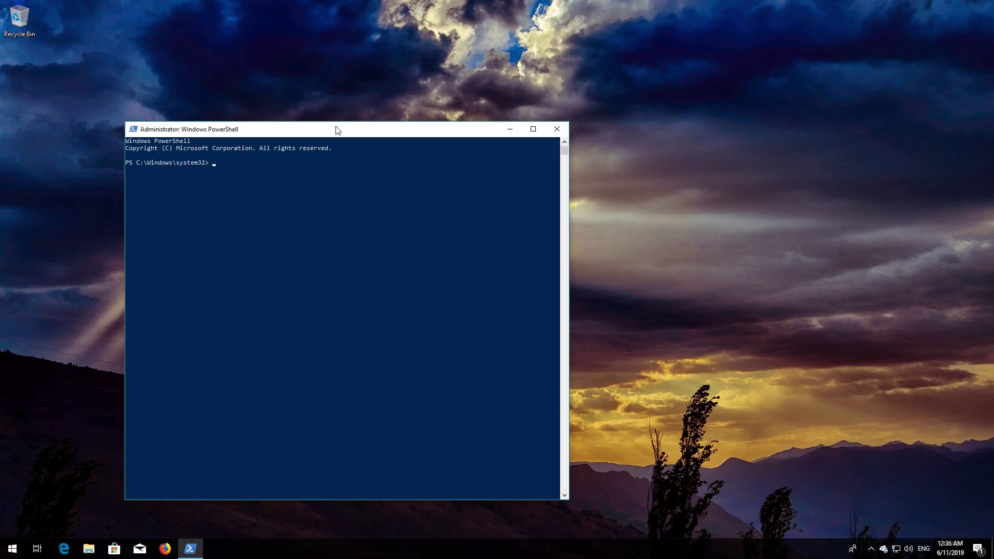
- Trigger Windows Update with the command wuauclt.exe /updatenow in PowerShell and exit the PowerShell session
drag(338, 130, 502, 88)
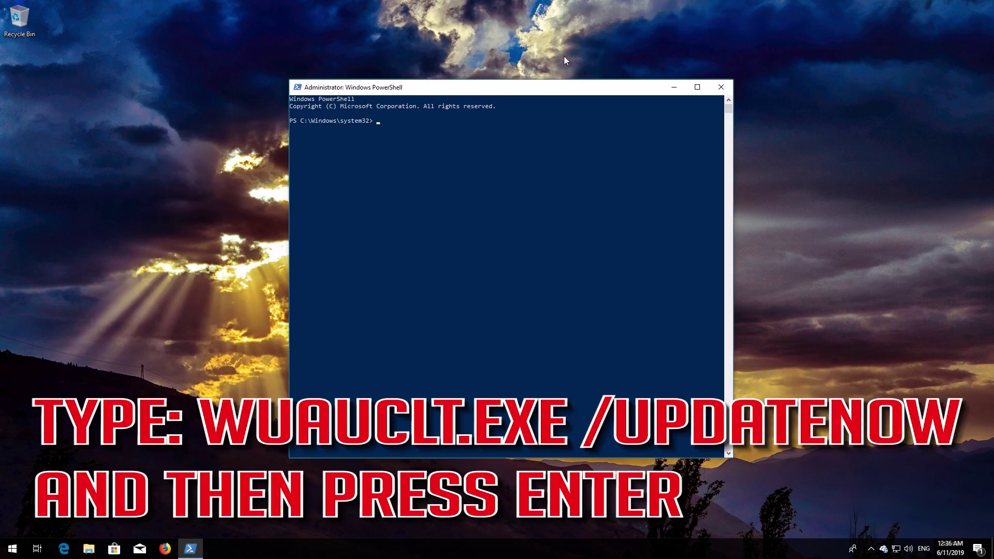
text(wuauclt.exe /updatenow)
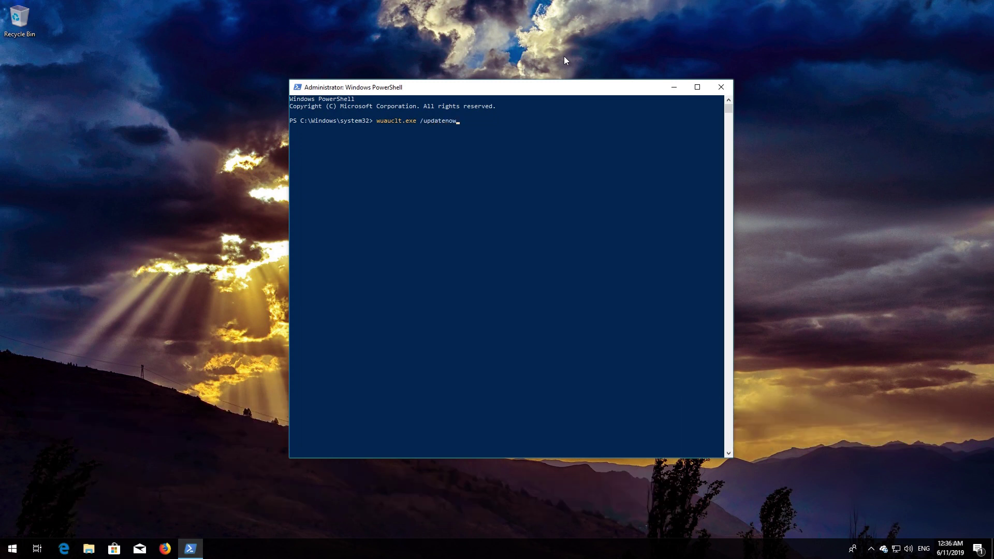
key(Return)
text(ex)
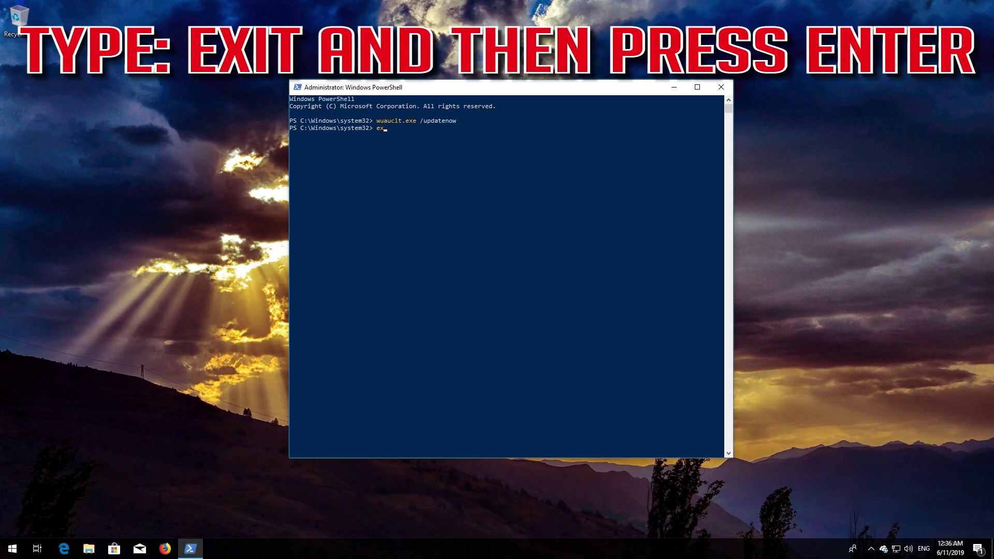
text(it)
key(Return)
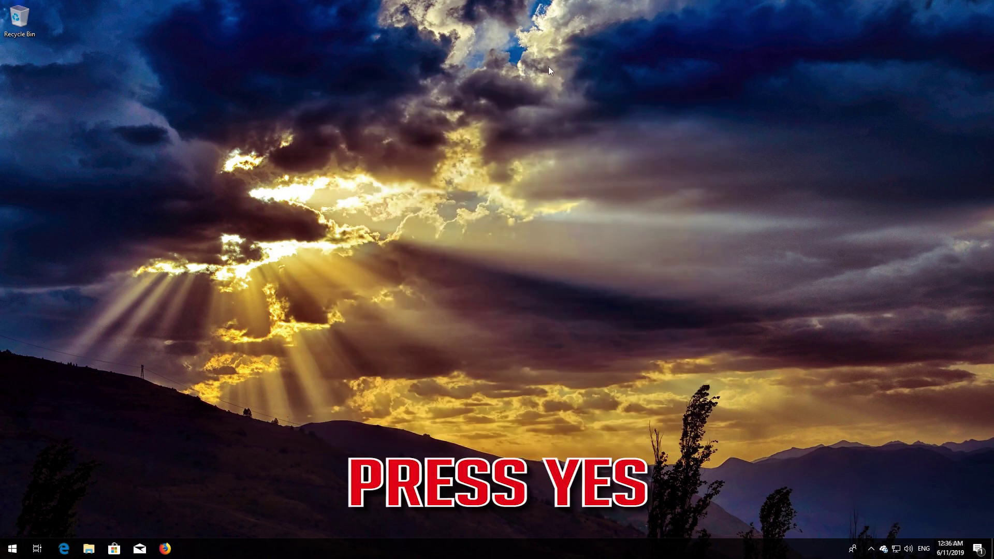
- Restart the computer after the PowerShell update command
click(3, 546)
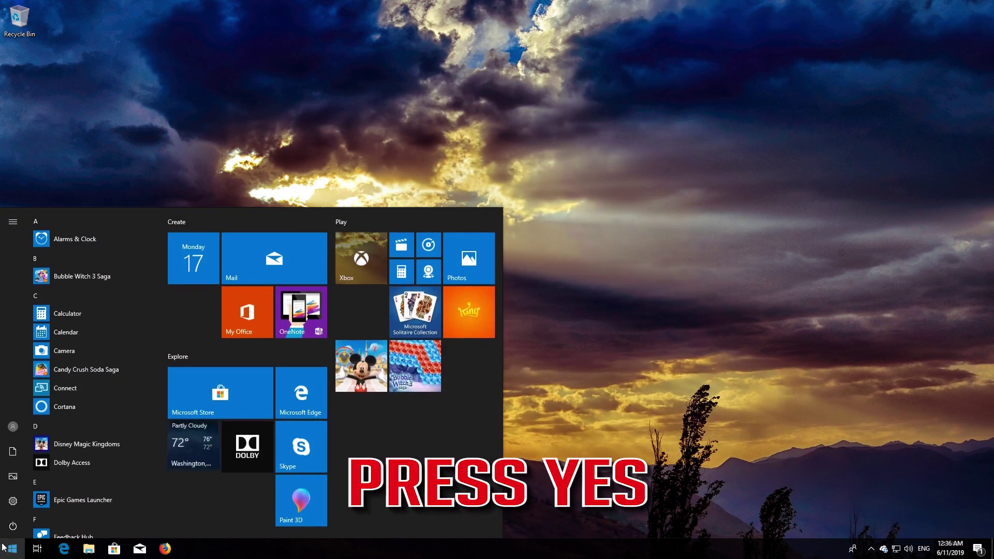
click(13, 526)
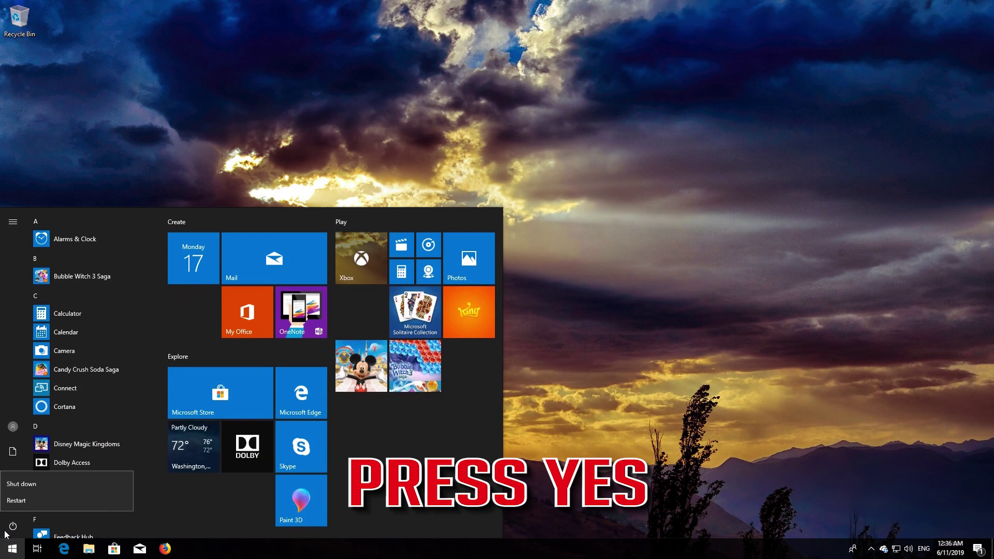
click(27, 495)
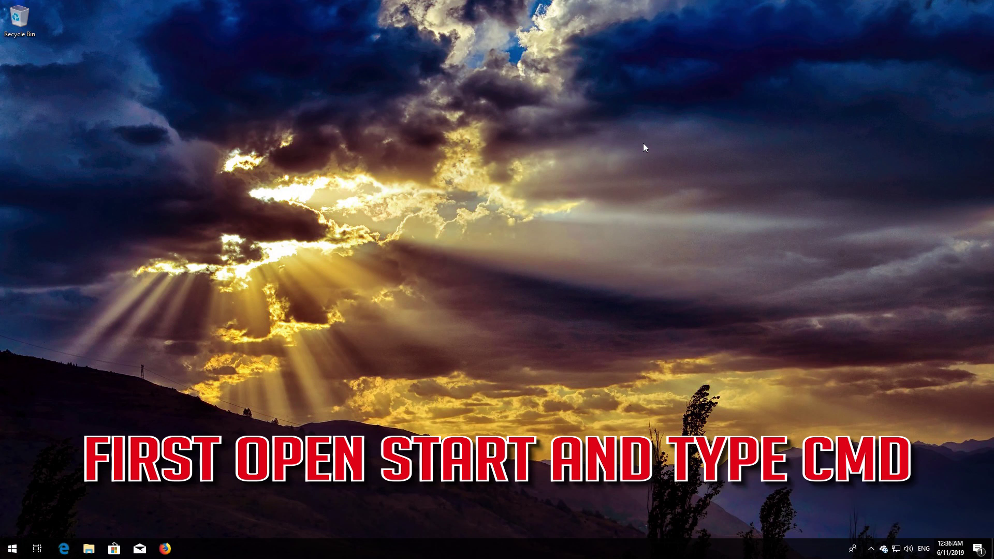
- Find Command Prompt by searching for "cmd", run it as administrator, and allow it to make changes to the device
key(super)
text(cmd)
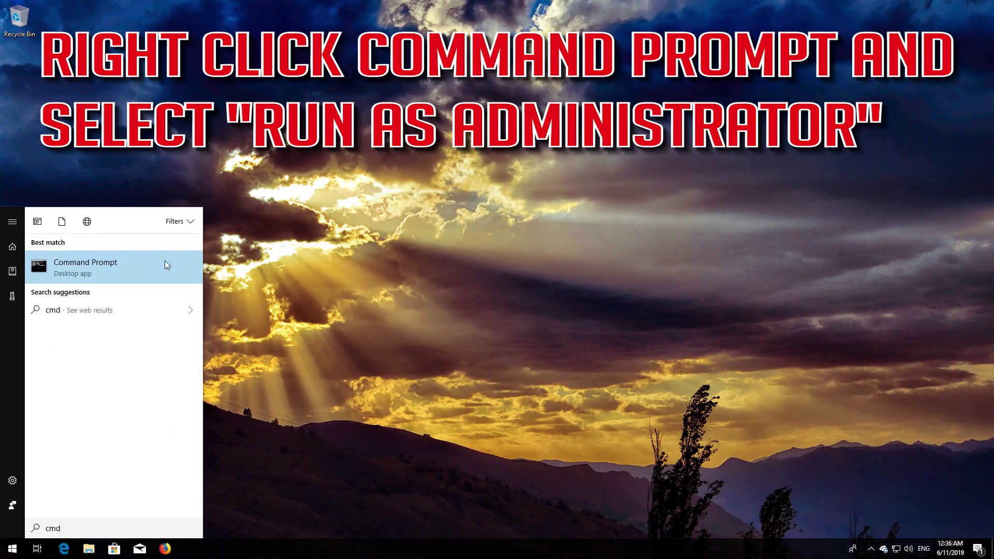
right_click(133, 265)
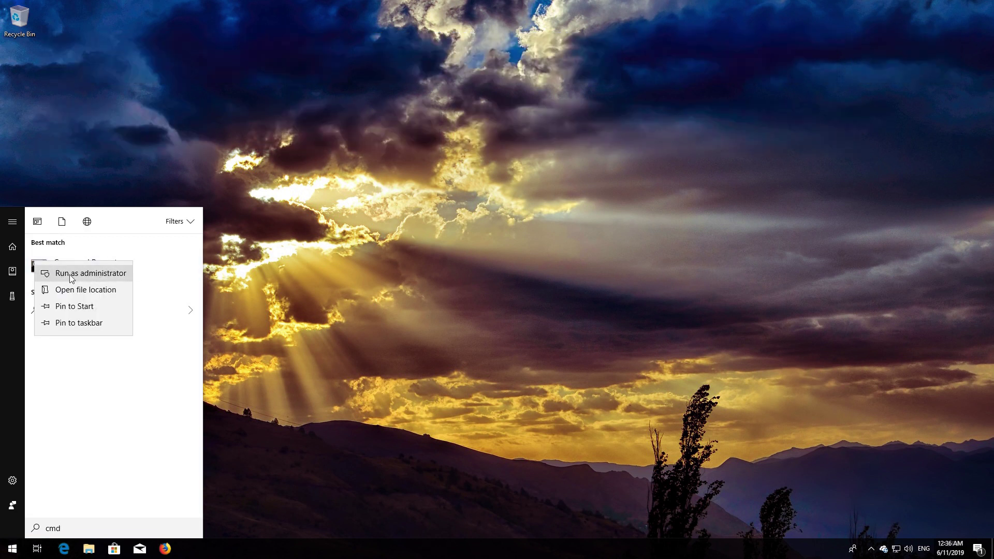
click(69, 274)
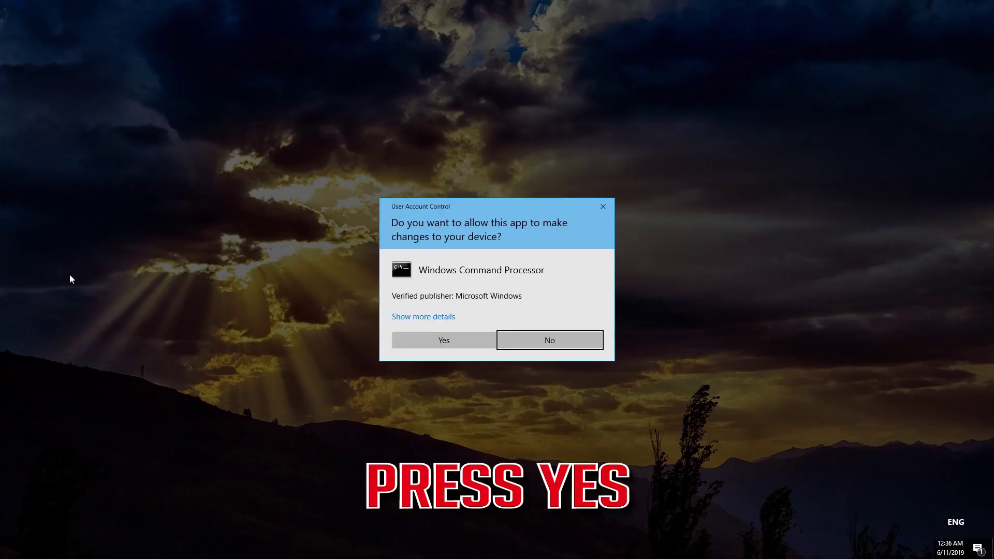
click(448, 342)
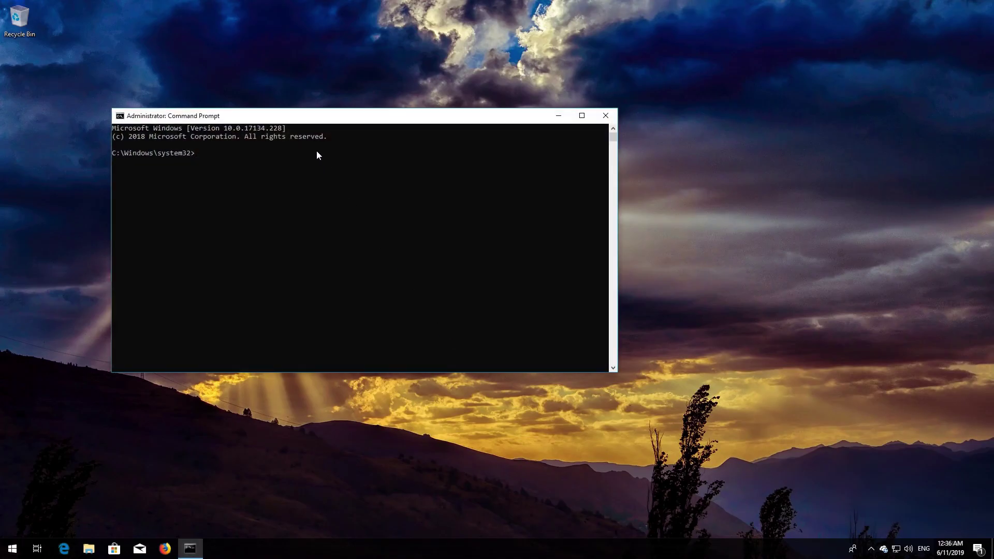
- Set the wuauserv service to start automatically with the command SC config wuauserv start=auto
drag(310, 118, 449, 154)
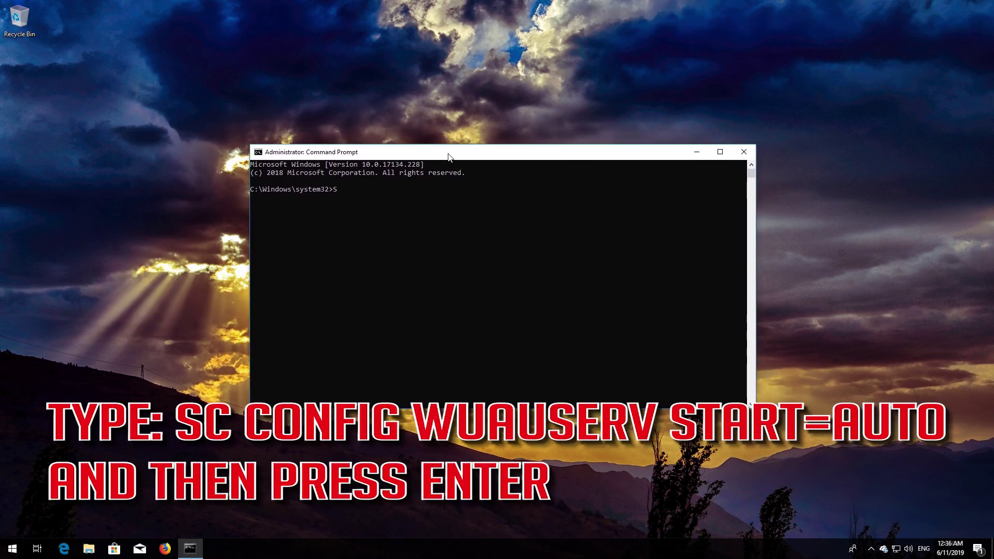
text(SC config wuauserv start=auto)
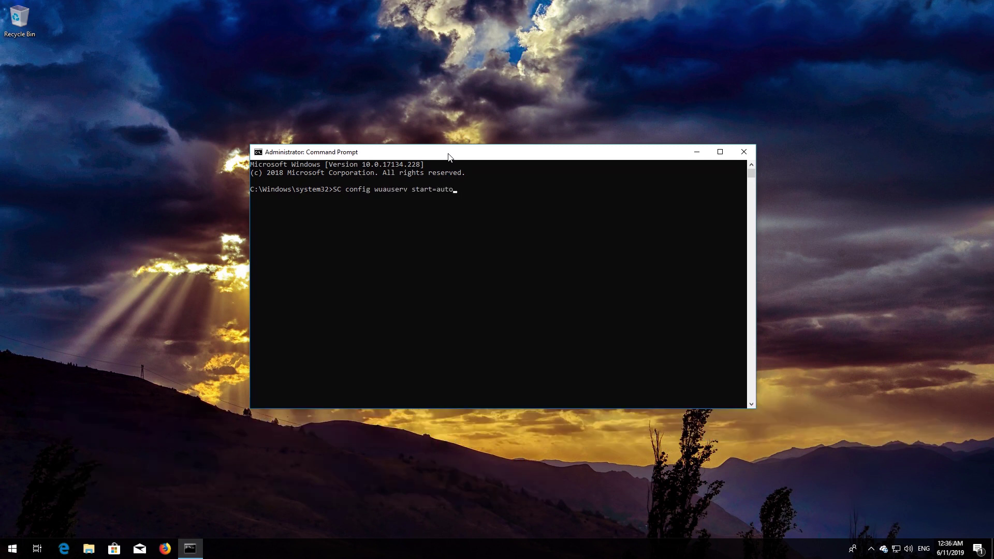
key(Return)
- Set the bits and cryptsvc services to start automatically with SC config bits start=auto and SC config cryptsvc start=auto
text(S)
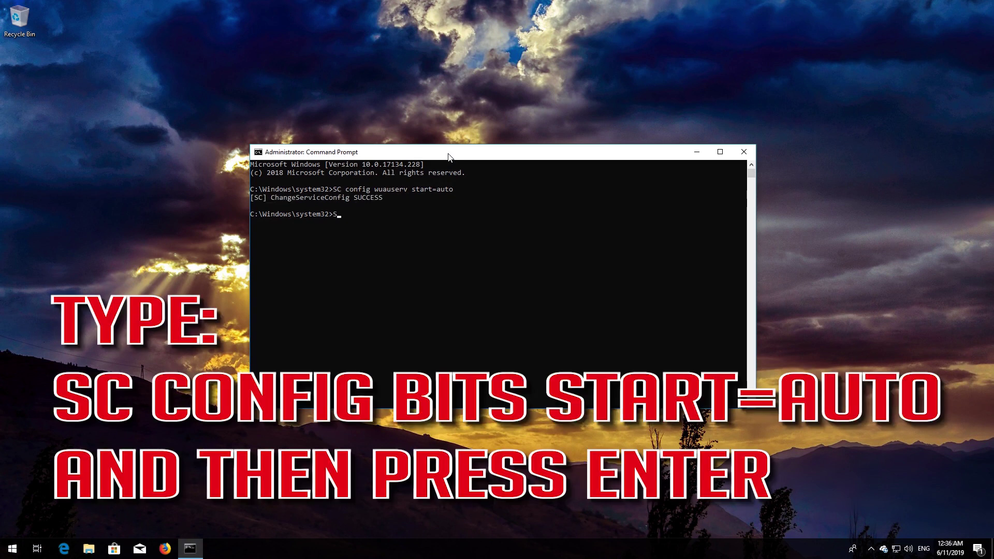
text(C config)
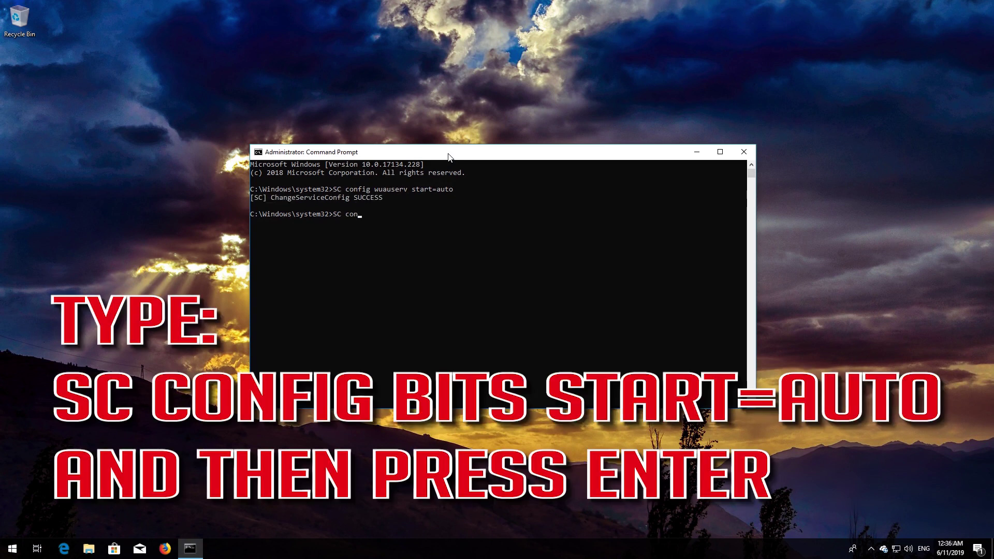
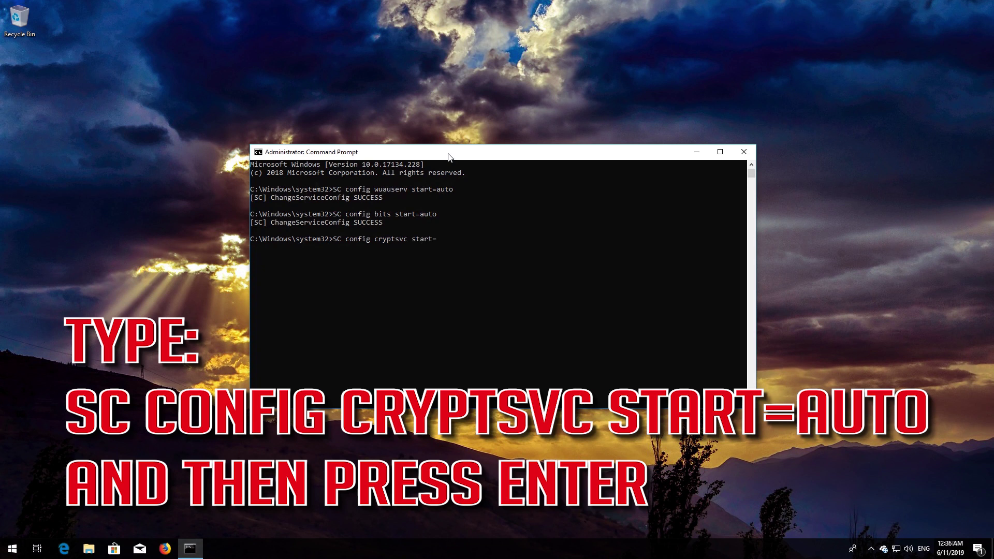
text(o)
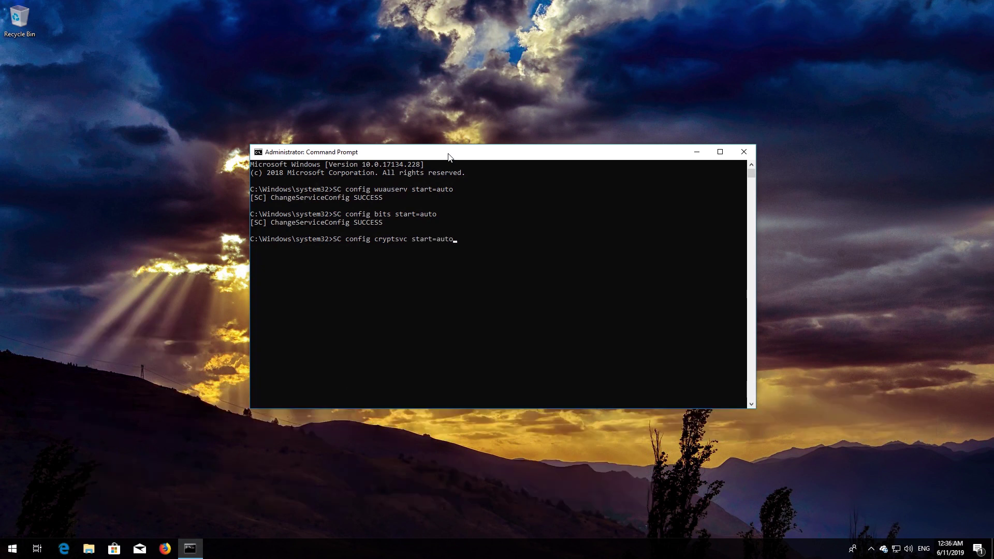
key(Return)
- Set the trustedinstaller service to automatic with SC config trustedinstaller start=auto and exit the Command Prompt
text(SC)
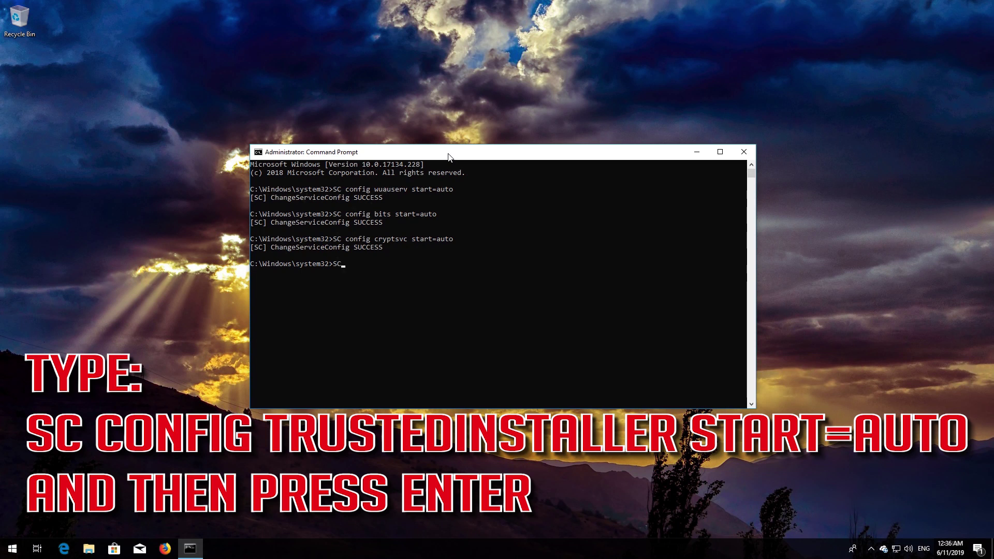
text( config trustedinstaller)
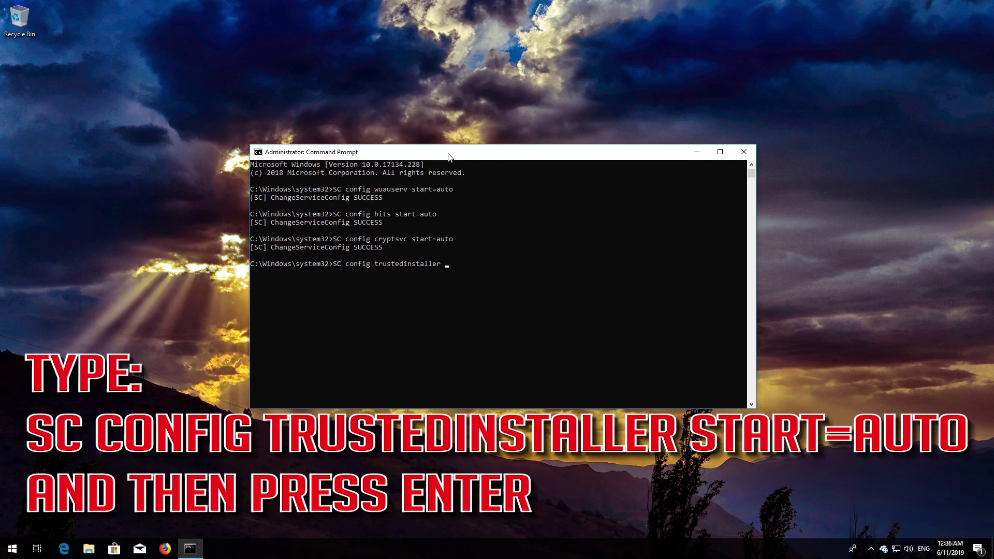
text( start=auto)
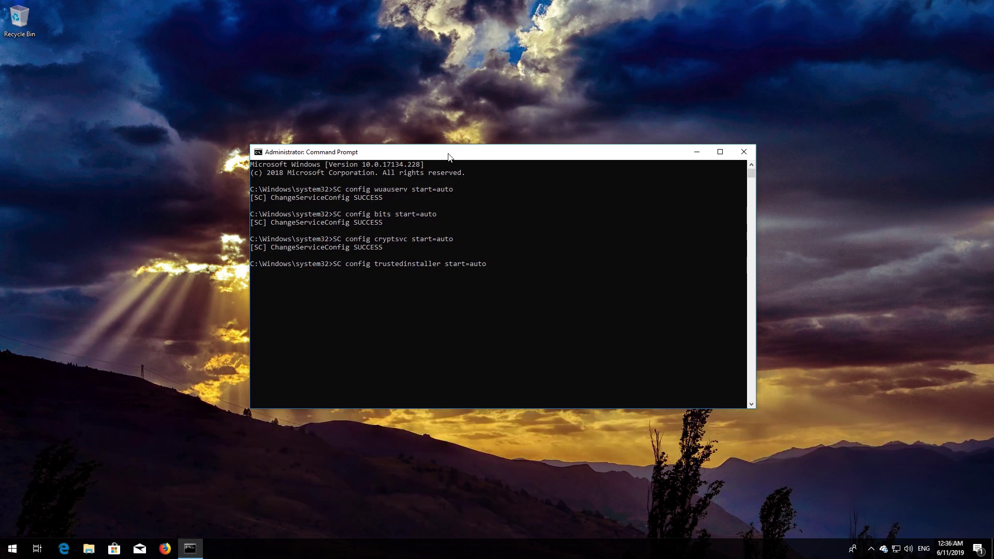
key(Return)
text(exit)
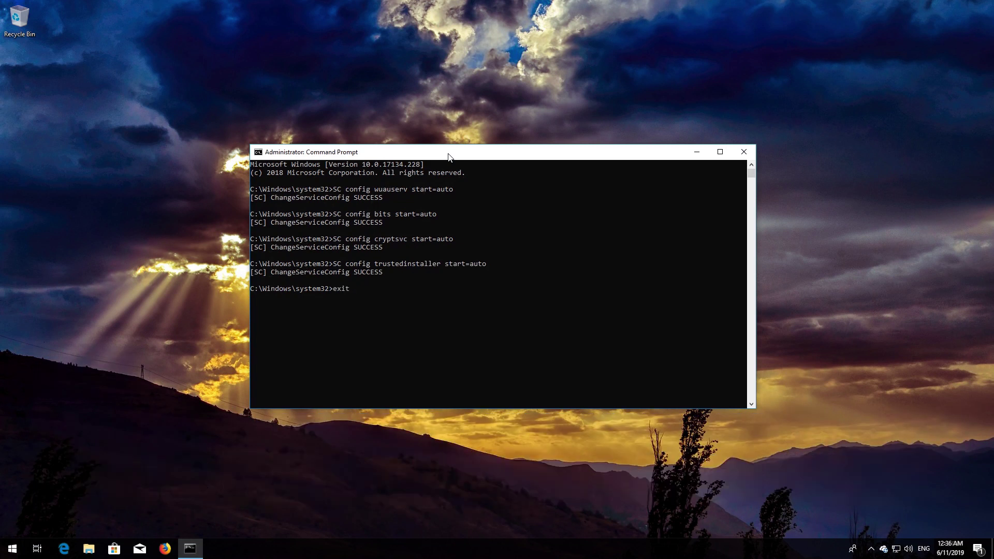
key(Return)
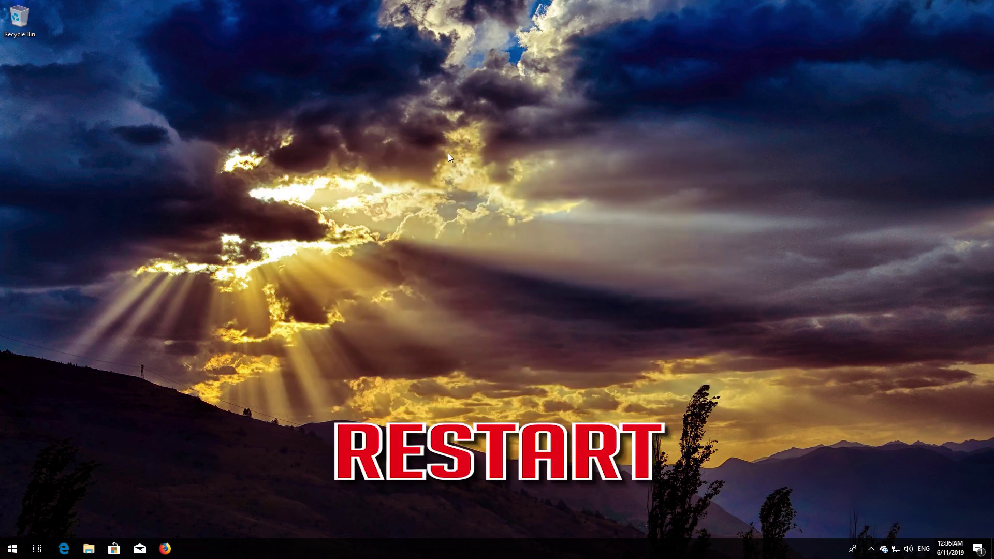
- Restart the computer after configuring the services
key(super)
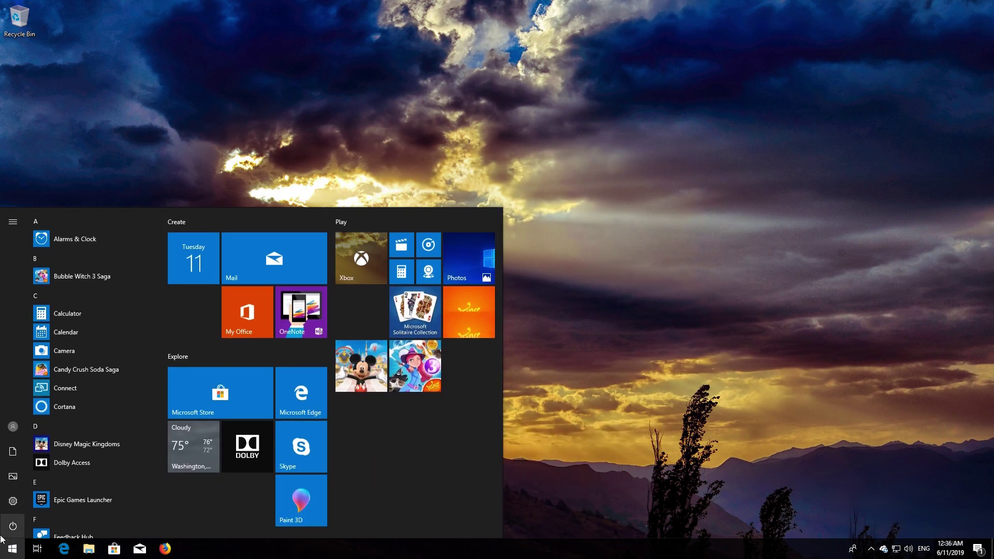
click(6, 529)
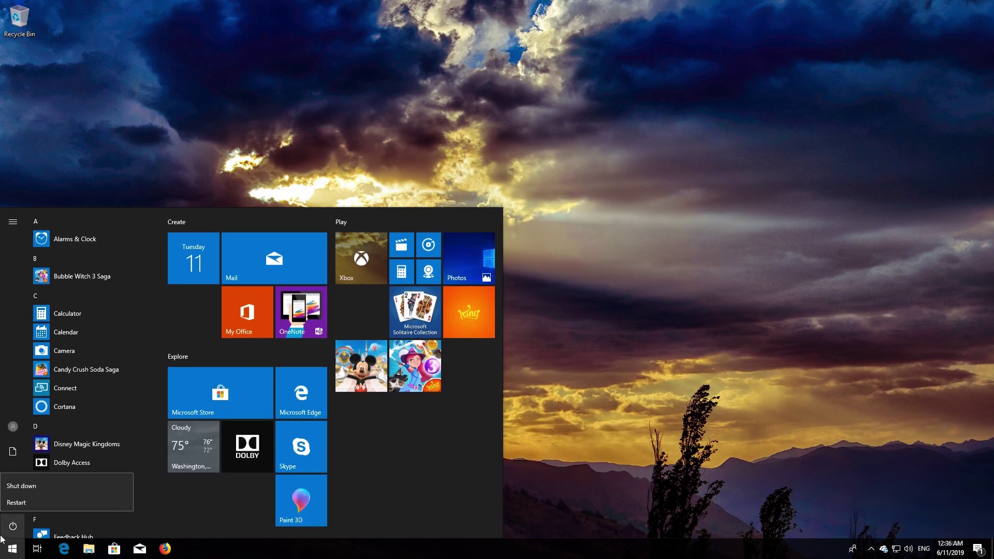
click(16, 501)
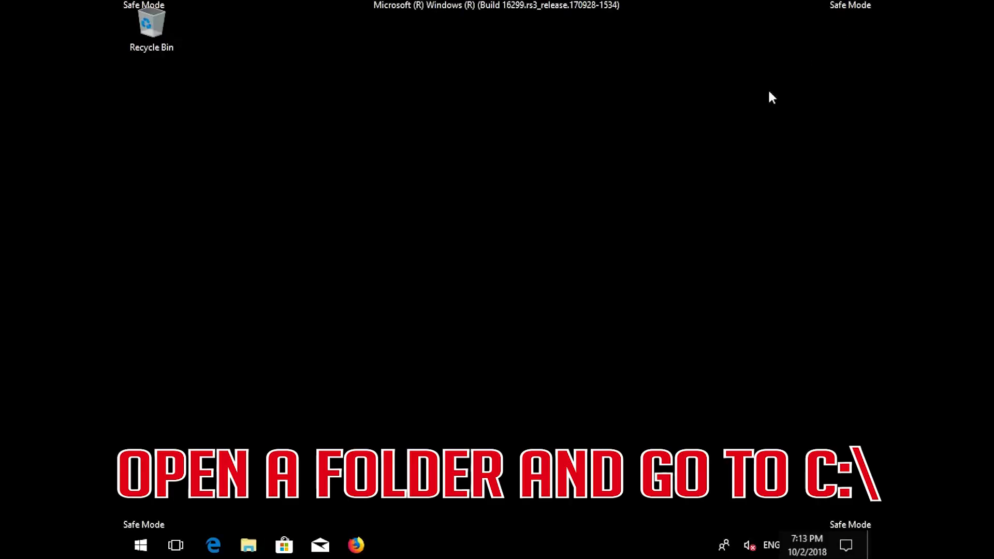
- Open the C:\Windows\SoftwareDistribution folder in a maximized File Explorer window
click(249, 550)
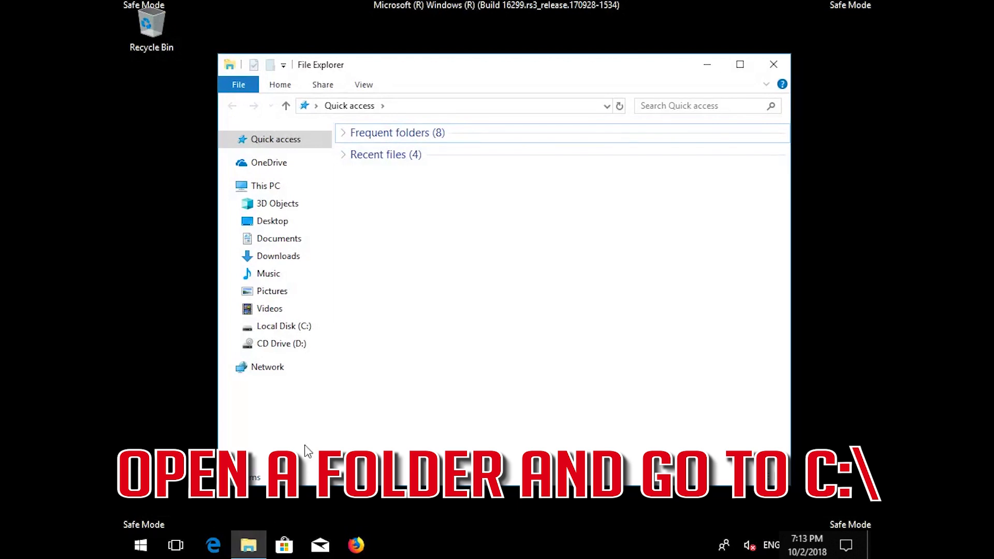
click(291, 328)
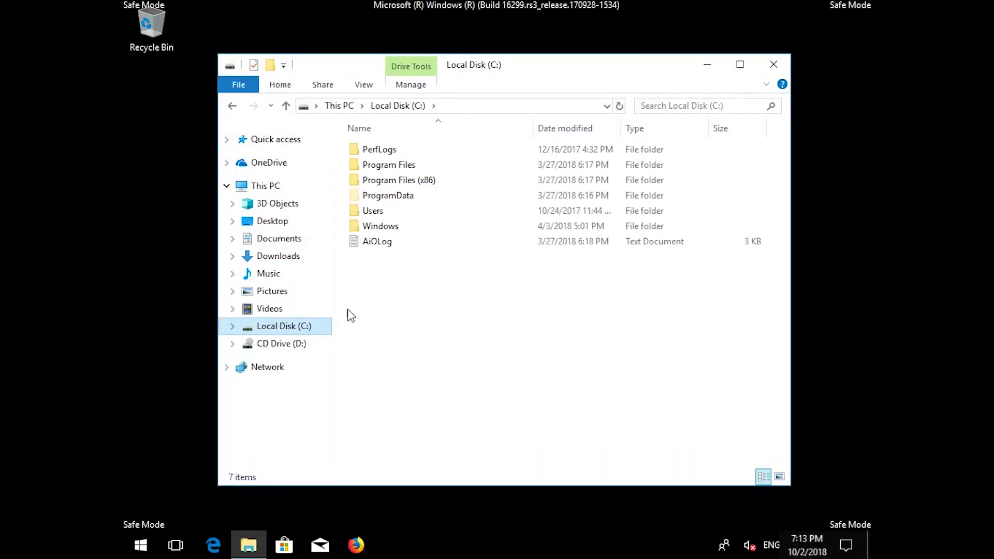
click(740, 64)
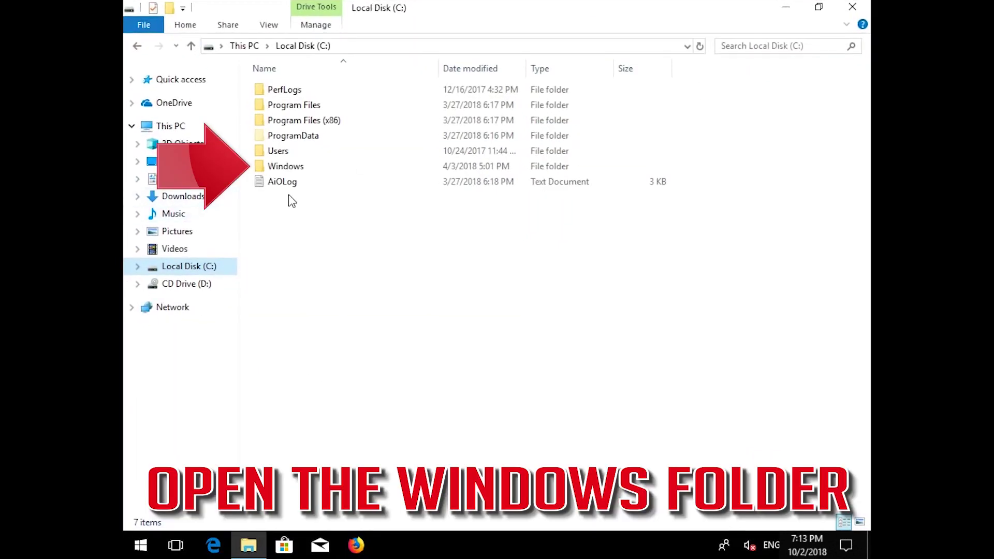
double_click(307, 167)
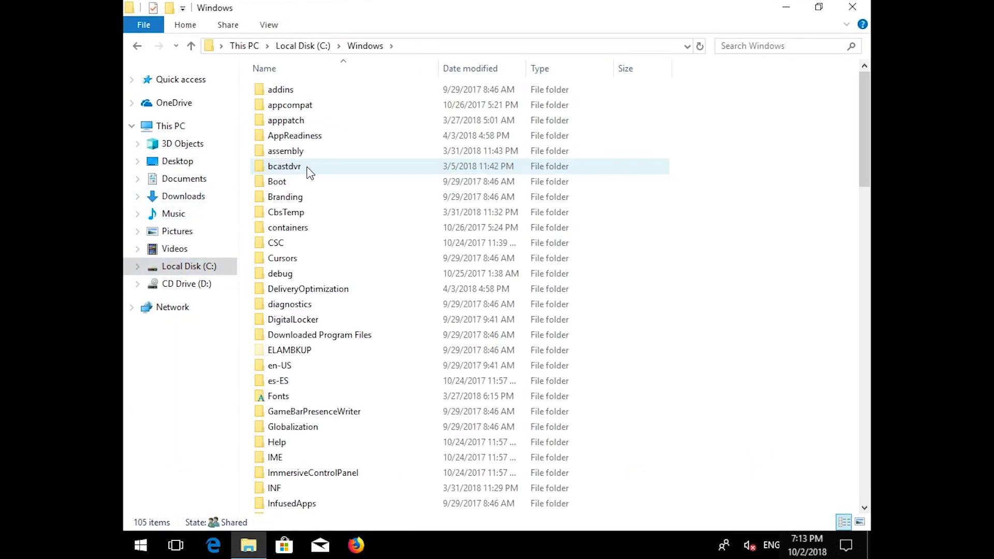
scroll(309, 172, down, 19)
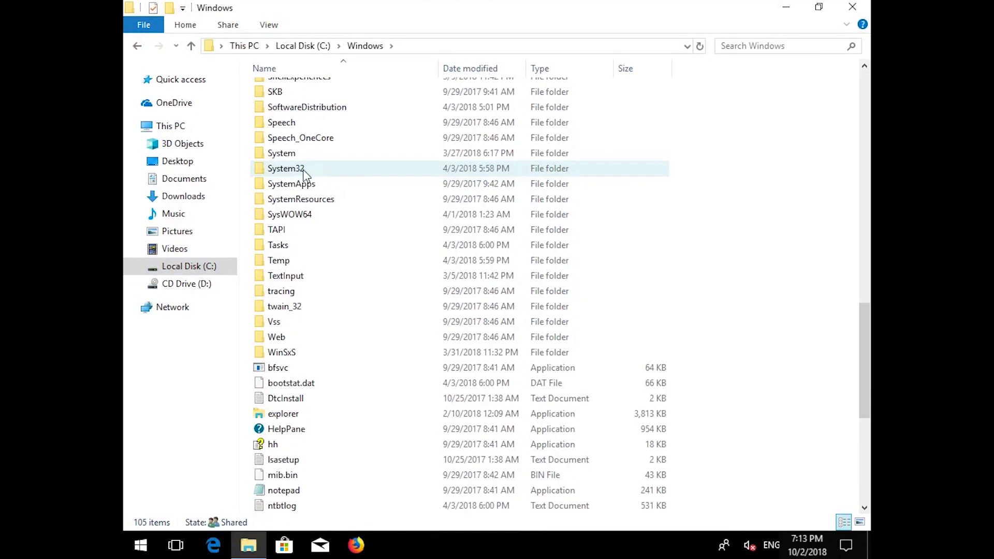
scroll(304, 173, up, 1)
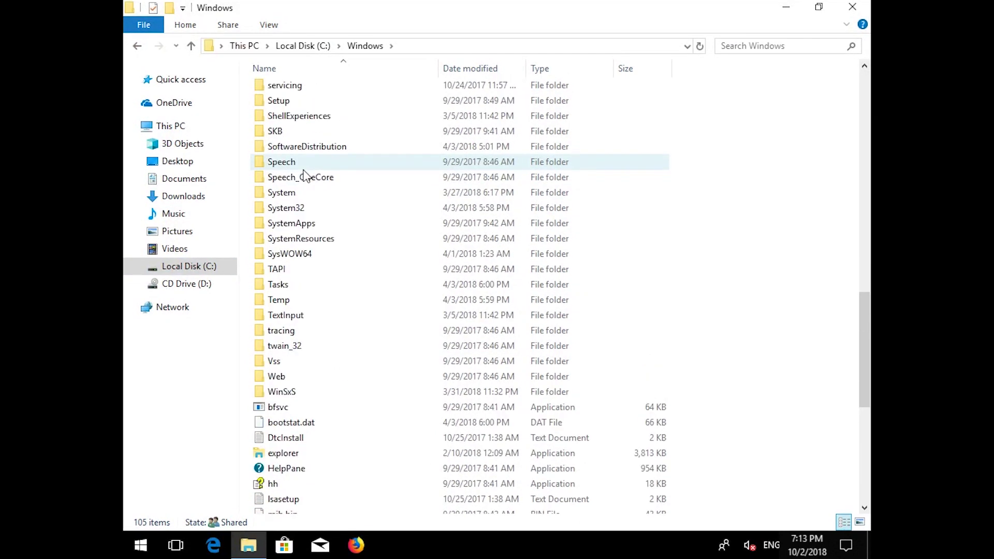
double_click(320, 148)
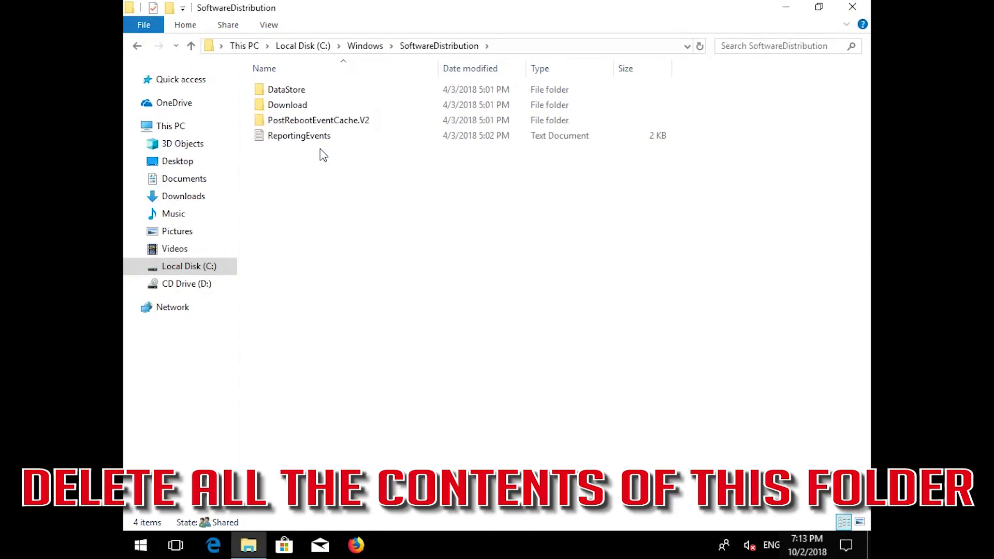
- Delete all contents of the SoftwareDistribution folder and close File Explorer
drag(326, 225, 297, 94)
key(Delete)
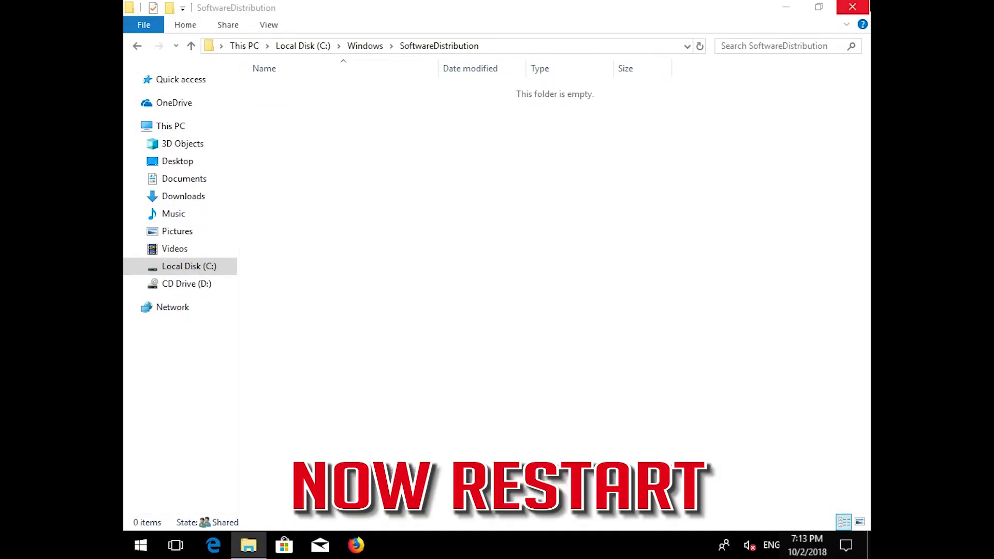
click(852, 7)
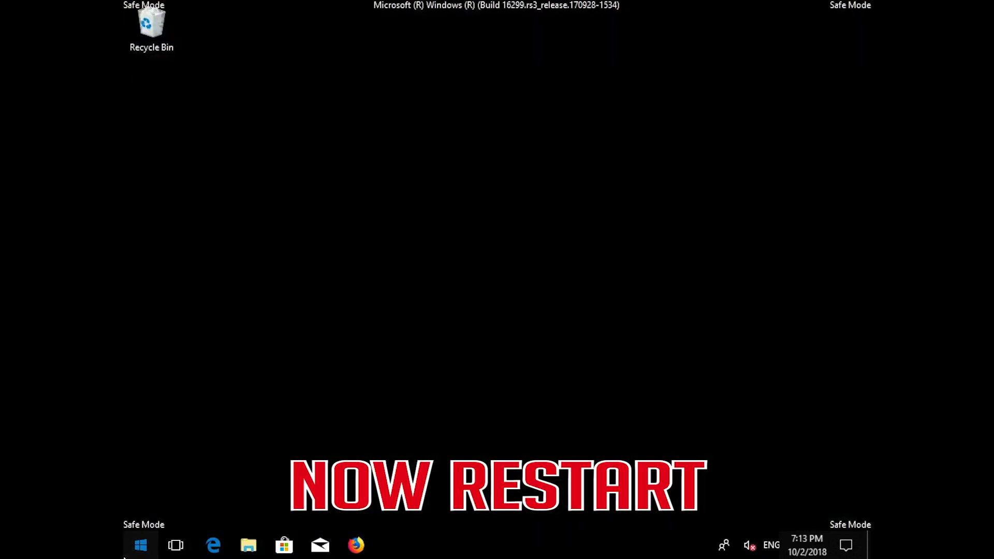
- Restart the computer from the Safe Mode session
click(130, 536)
click(137, 519)
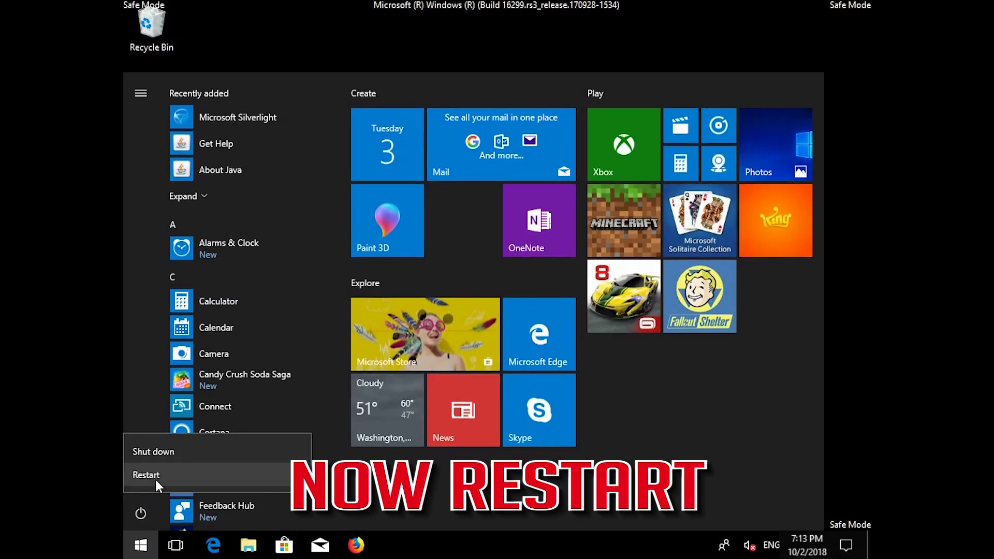
click(155, 480)
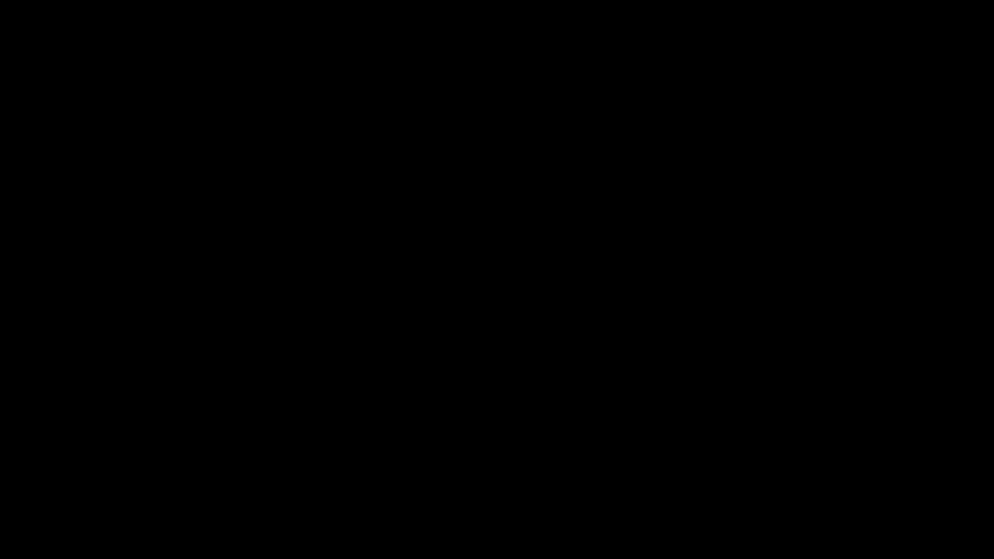